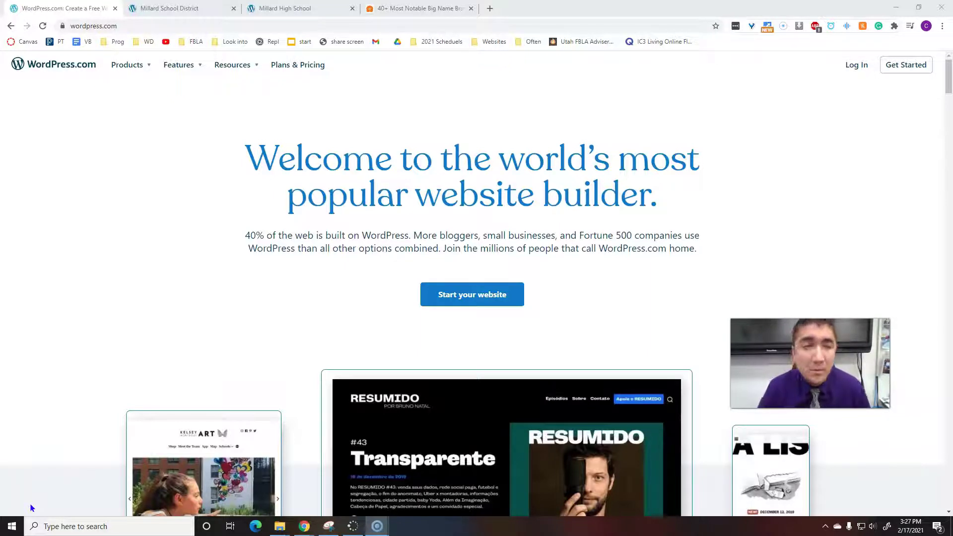
Browse the Millard School District and Millard High School example WordPress sites.
{"action": "left_click", "coordinate": [176, 7]}
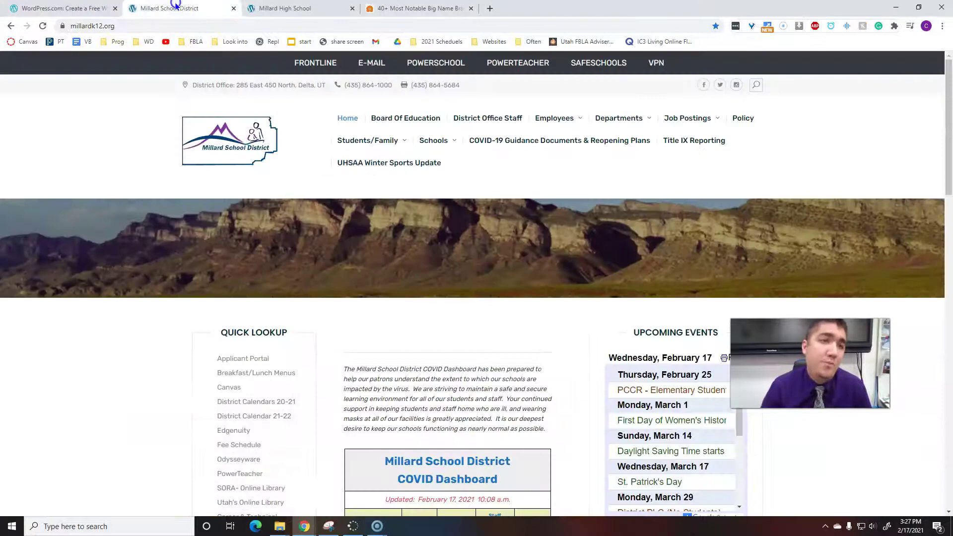
{"action": "scroll", "coordinate": [383, 285], "scroll_direction": "down", "scroll_amount": 20}
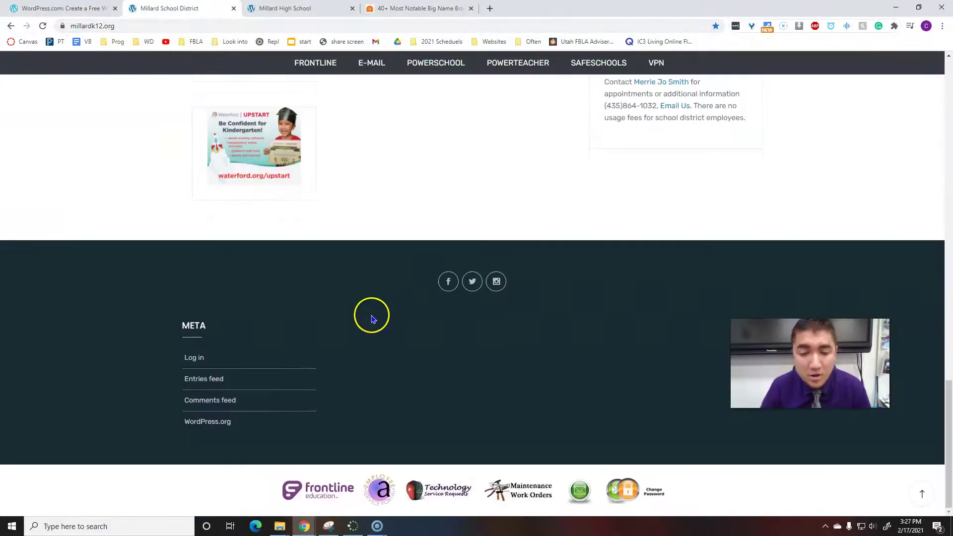
{"action": "scroll", "coordinate": [372, 318], "scroll_direction": "up", "scroll_amount": 20}
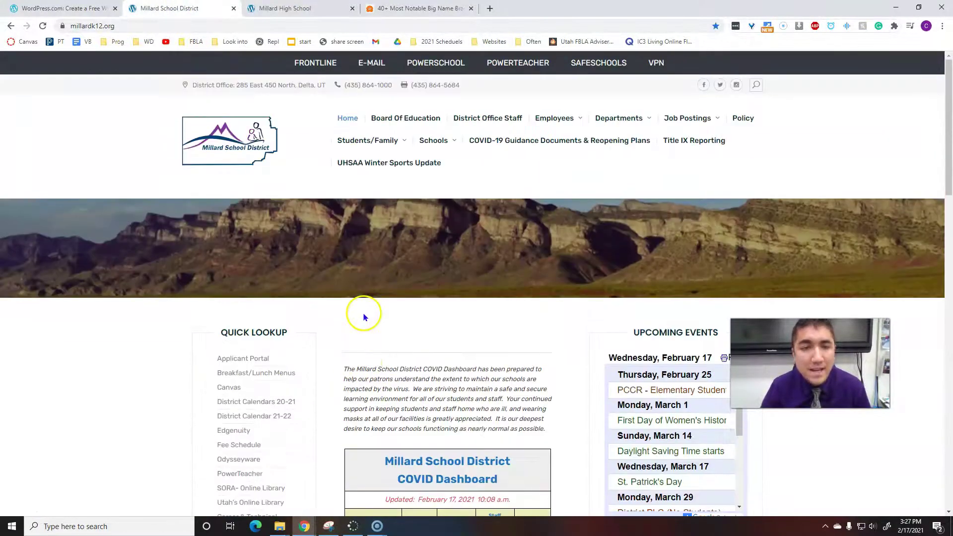
{"action": "key", "text": "ctrl+Tab"}
{"action": "scroll", "coordinate": [314, 325], "scroll_direction": "down", "scroll_amount": 20}
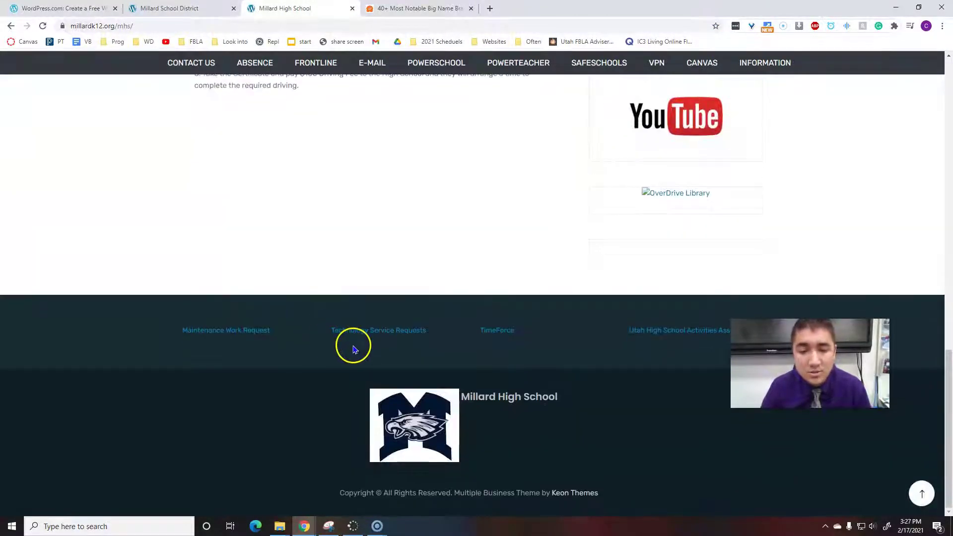
Scroll through the article on big-name brands using WordPress.
{"action": "key", "text": "Home"}
{"action": "key", "text": "ctrl+Tab"}
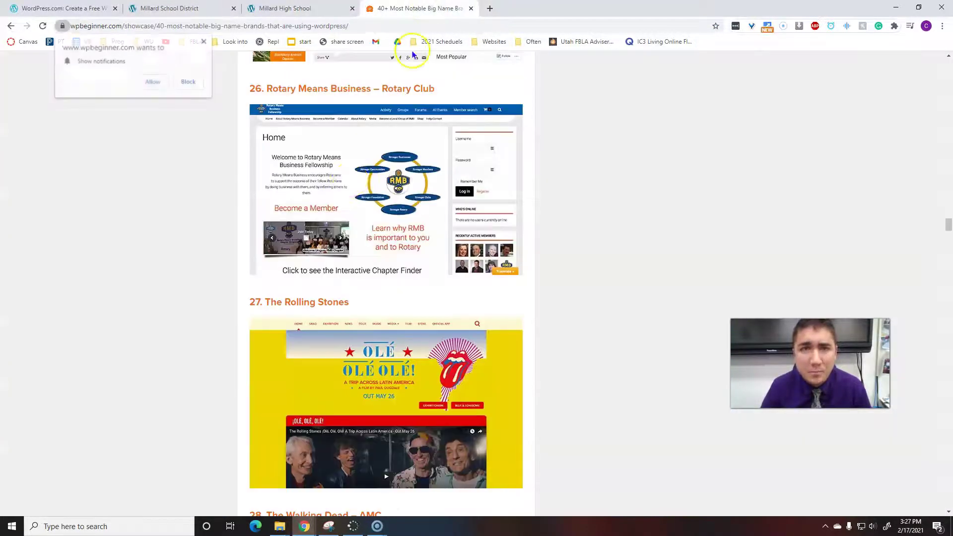
{"action": "scroll", "coordinate": [330, 285], "scroll_direction": "up", "scroll_amount": 20}
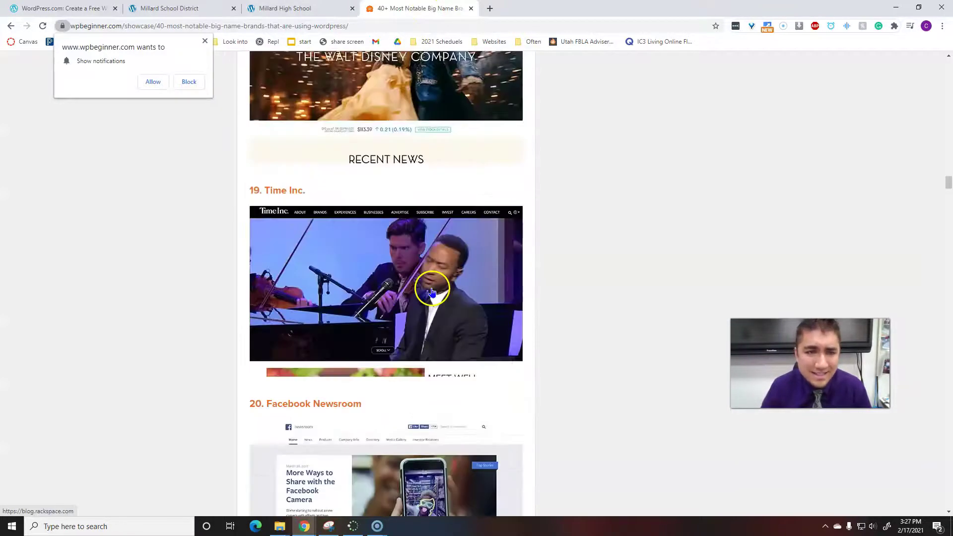
{"action": "scroll", "coordinate": [160, 350], "scroll_direction": "up", "scroll_amount": 6}
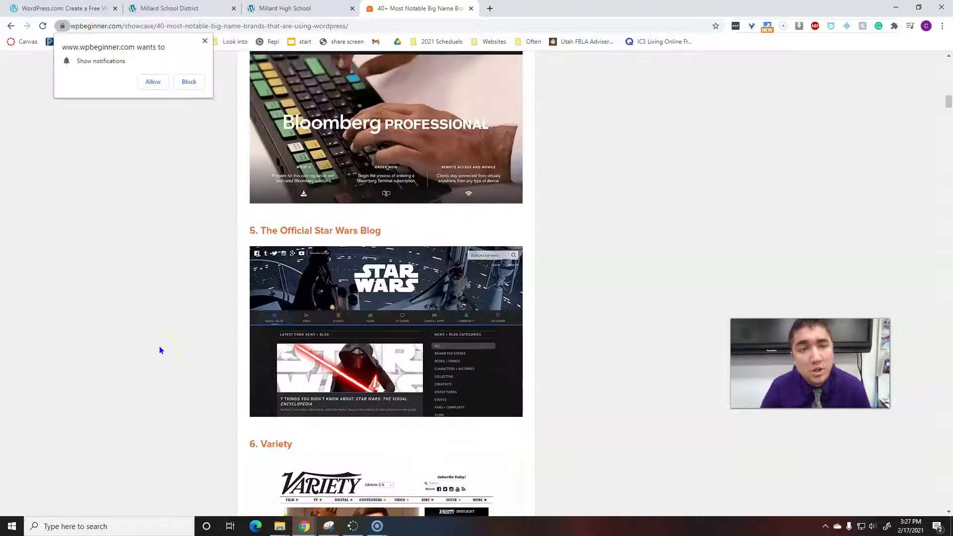
{"action": "scroll", "coordinate": [160, 350], "scroll_direction": "up", "scroll_amount": 14}
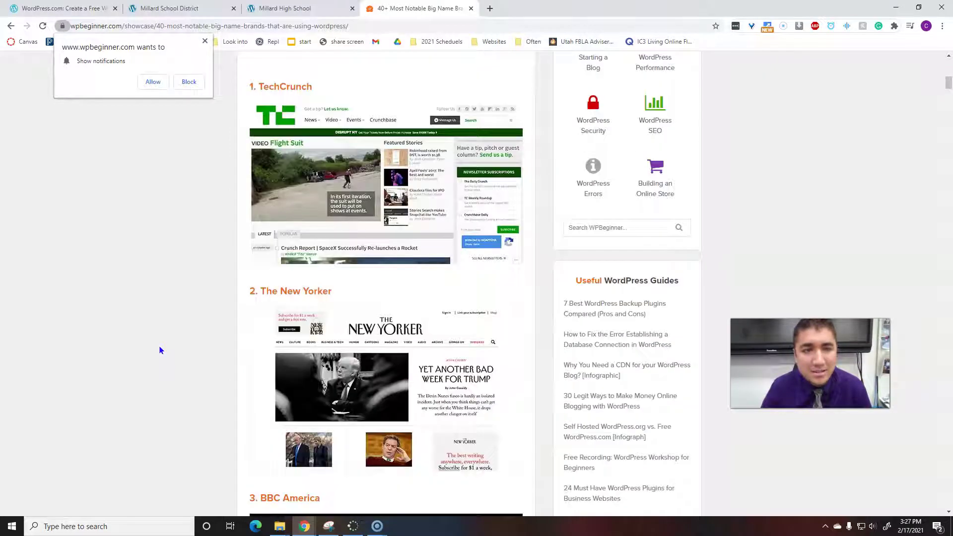
{"action": "scroll", "coordinate": [160, 350], "scroll_direction": "up", "scroll_amount": 3}
{"action": "scroll", "coordinate": [160, 350], "scroll_direction": "up", "scroll_amount": 2}
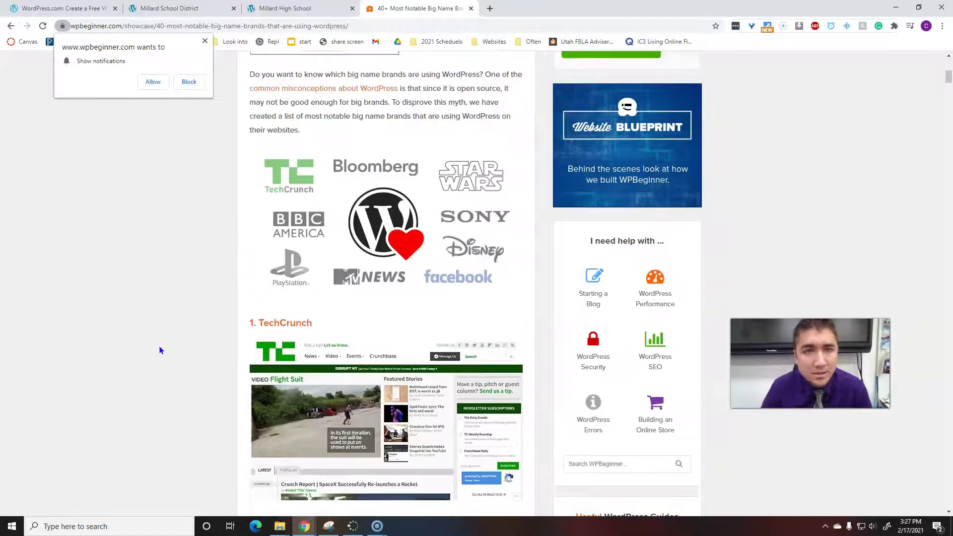
{"action": "scroll", "coordinate": [436, 300], "scroll_direction": "down", "scroll_amount": 4}
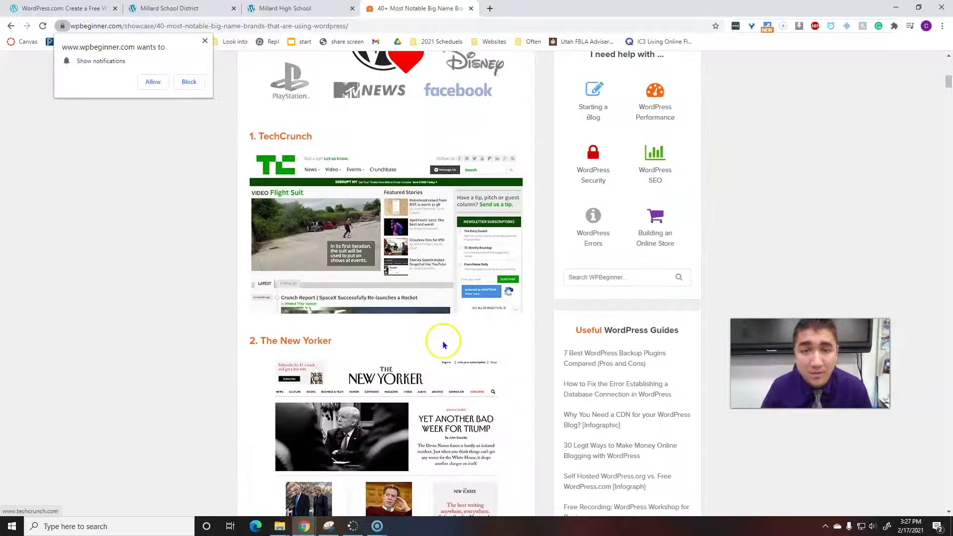
{"action": "scroll", "coordinate": [439, 337], "scroll_direction": "down", "scroll_amount": 20}
{"action": "scroll", "coordinate": [417, 367], "scroll_direction": "down", "scroll_amount": 7}
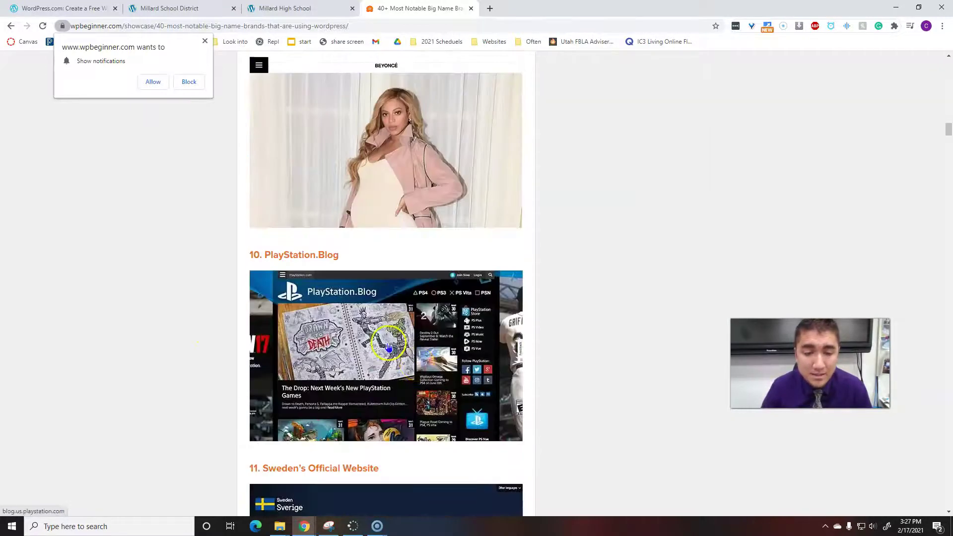
{"action": "scroll", "coordinate": [376, 334], "scroll_direction": "up", "scroll_amount": 20}
{"action": "scroll", "coordinate": [377, 337], "scroll_direction": "up", "scroll_amount": 10}
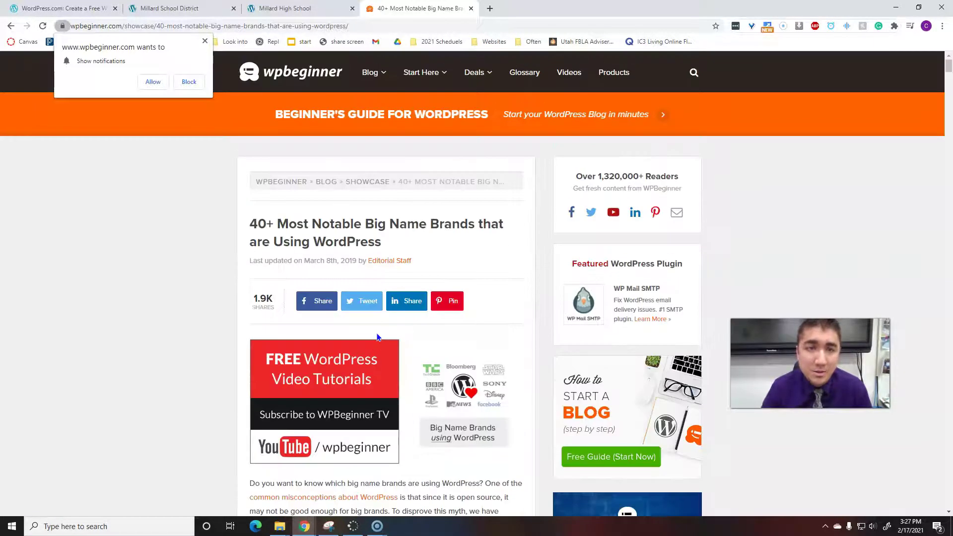
{"action": "scroll", "coordinate": [320, 347], "scroll_direction": "down", "scroll_amount": 3}
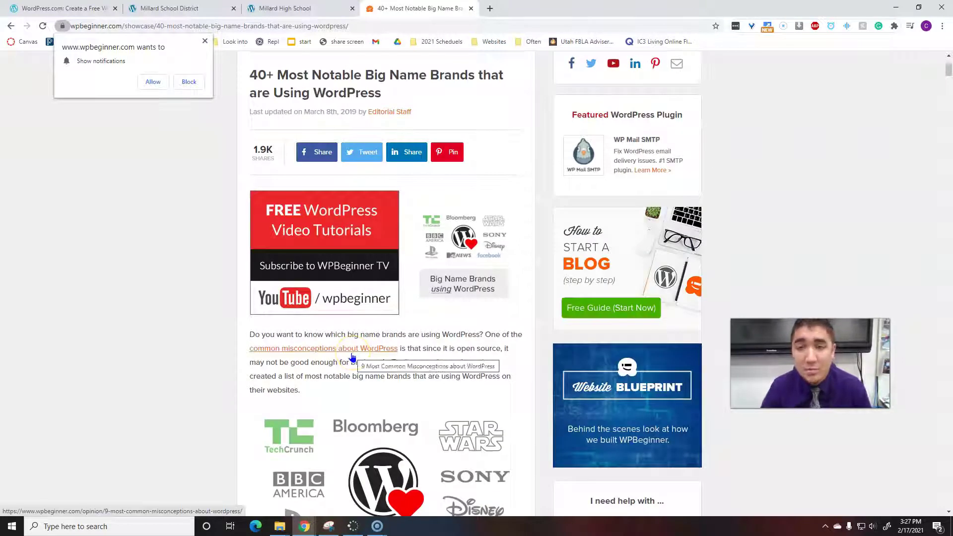
Go to indeed.com in a new tab and search for wordpress jobs.
{"action": "left_click", "coordinate": [489, 9]}
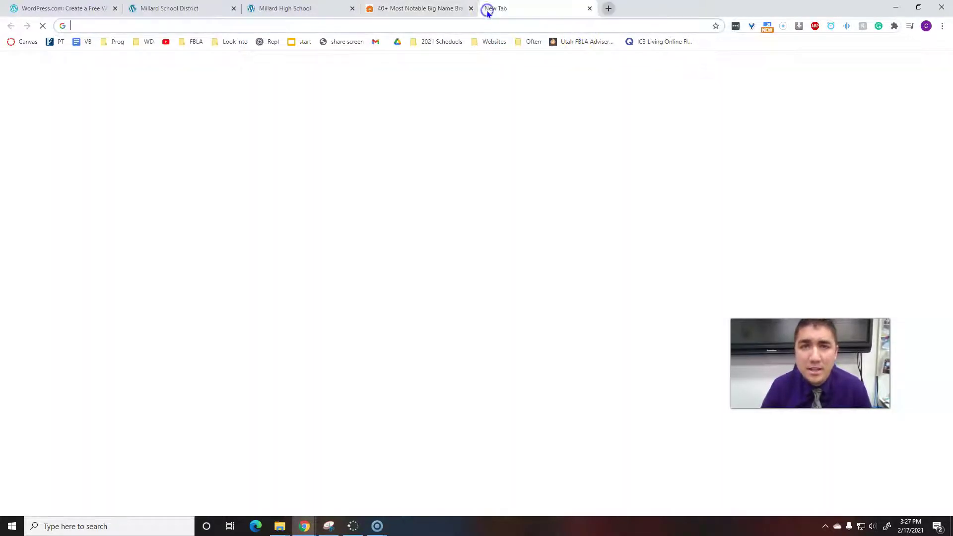
{"action": "type", "text": "indd"}
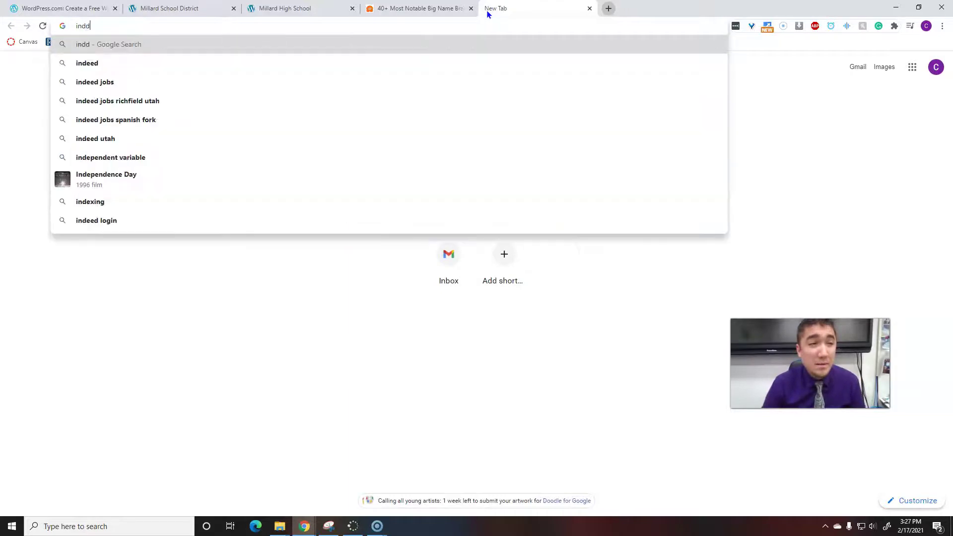
{"action": "key", "text": "BackSpace"}
{"action": "type", "text": "eed.com"}
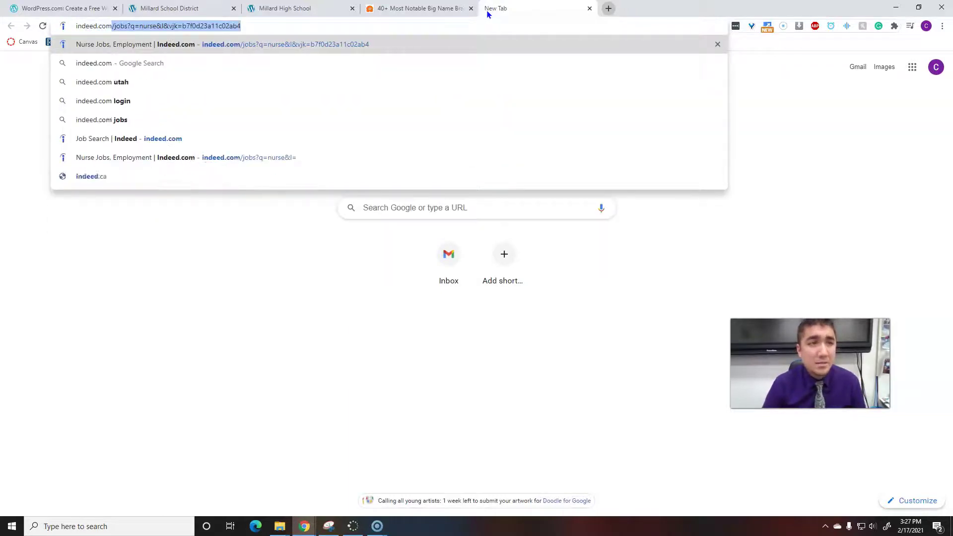
{"action": "key", "text": "Return"}
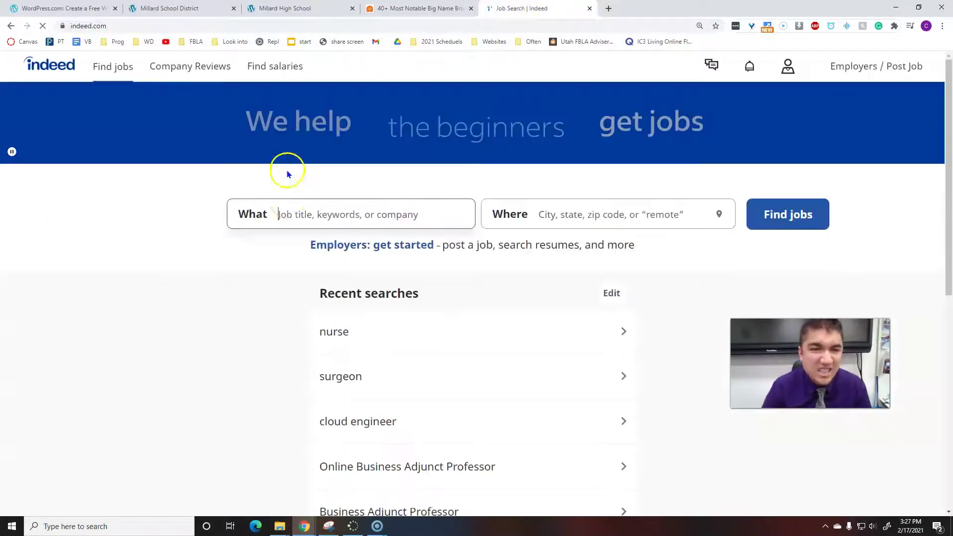
{"action": "left_click", "coordinate": [299, 203]}
{"action": "type", "text": "wor"}
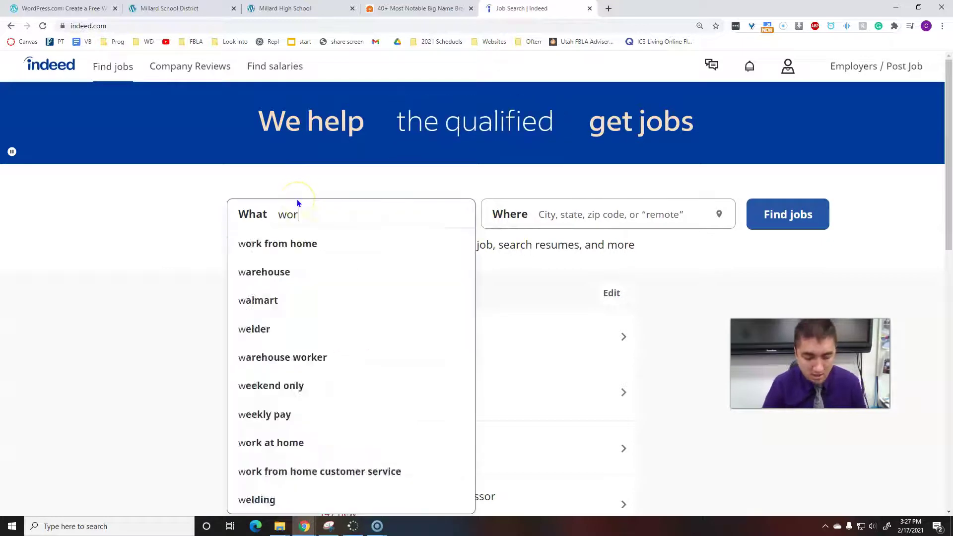
{"action": "type", "text": "dpress"}
{"action": "key", "text": "Return"}
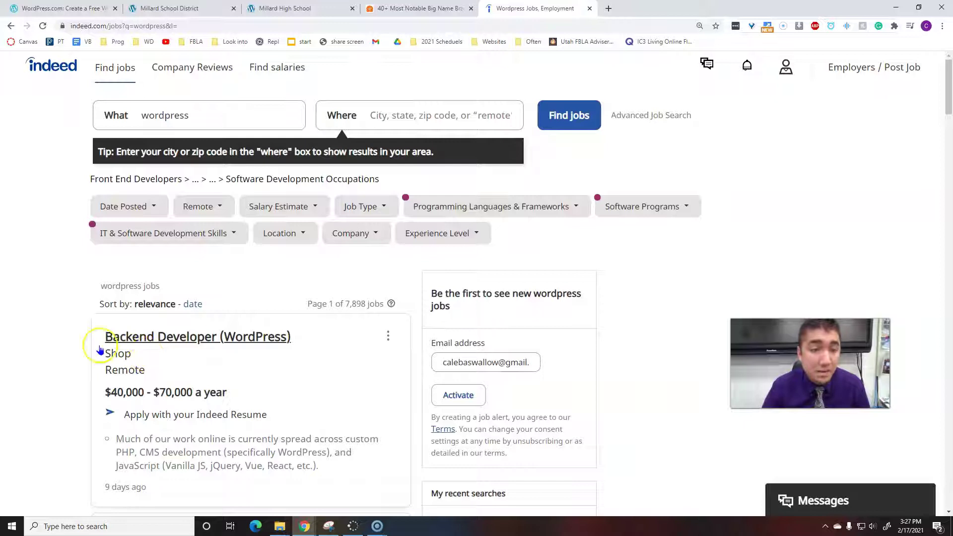
Scroll through the 7,898 wordpress job listings, then return to the WordPress.com homepage tab.
{"action": "scroll", "coordinate": [251, 342], "scroll_direction": "down", "scroll_amount": 4}
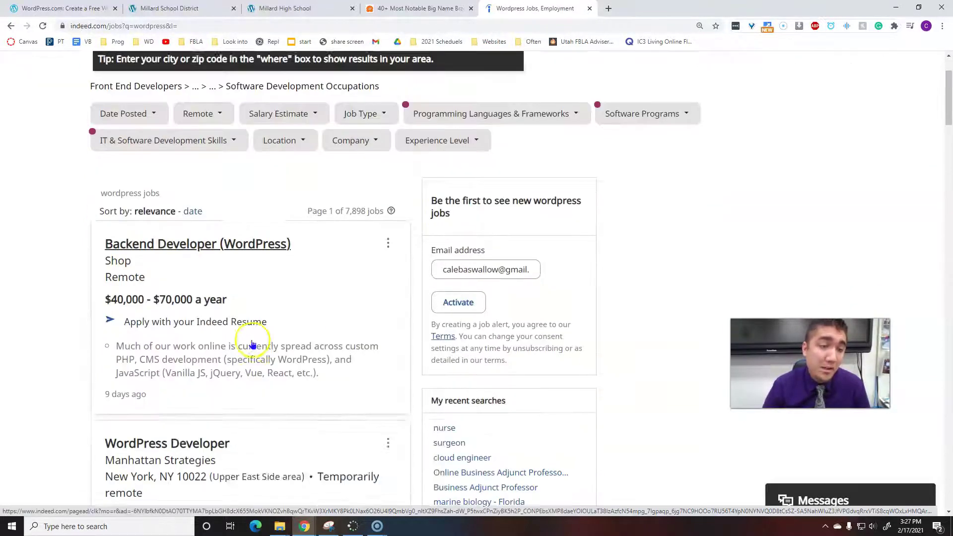
{"action": "scroll", "coordinate": [168, 361], "scroll_direction": "down", "scroll_amount": 4}
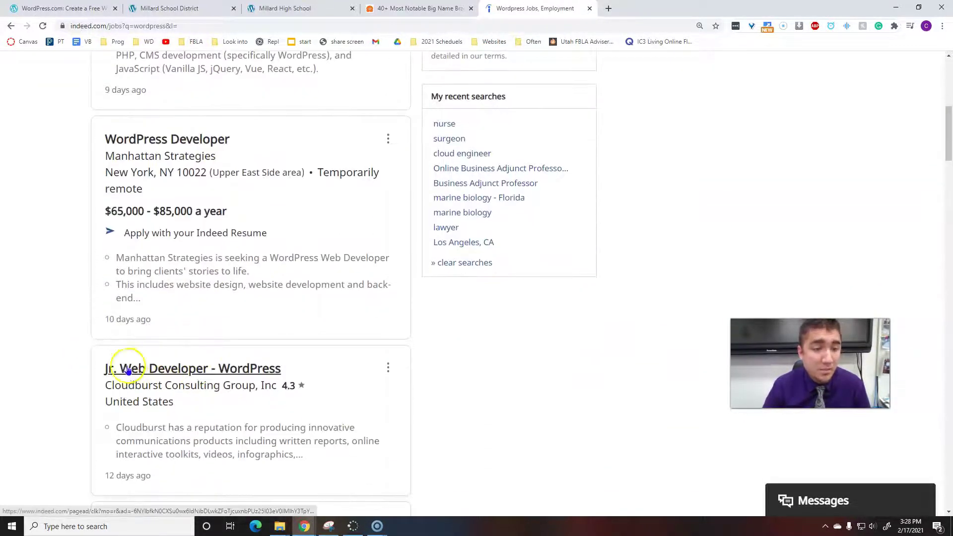
{"action": "scroll", "coordinate": [223, 372], "scroll_direction": "down", "scroll_amount": 5}
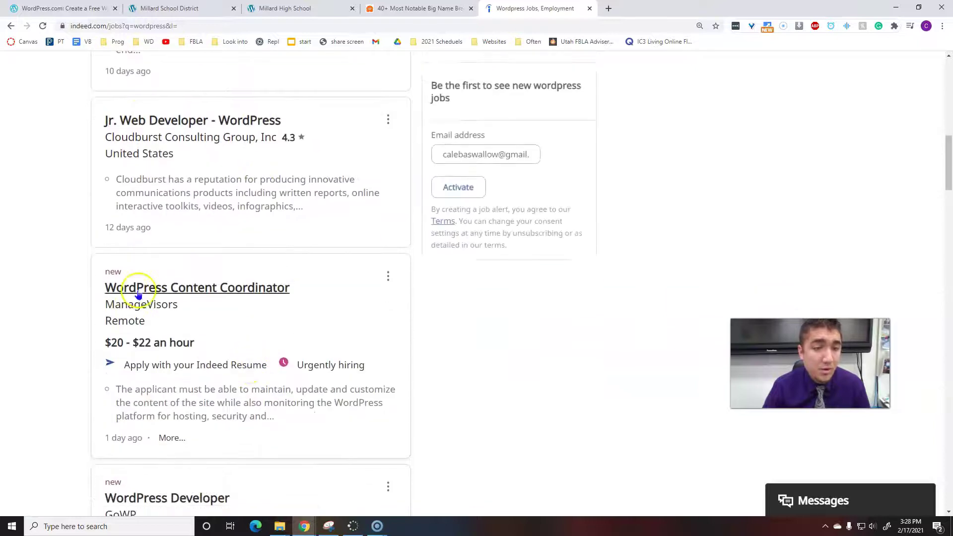
{"action": "scroll", "coordinate": [233, 313], "scroll_direction": "down", "scroll_amount": 3}
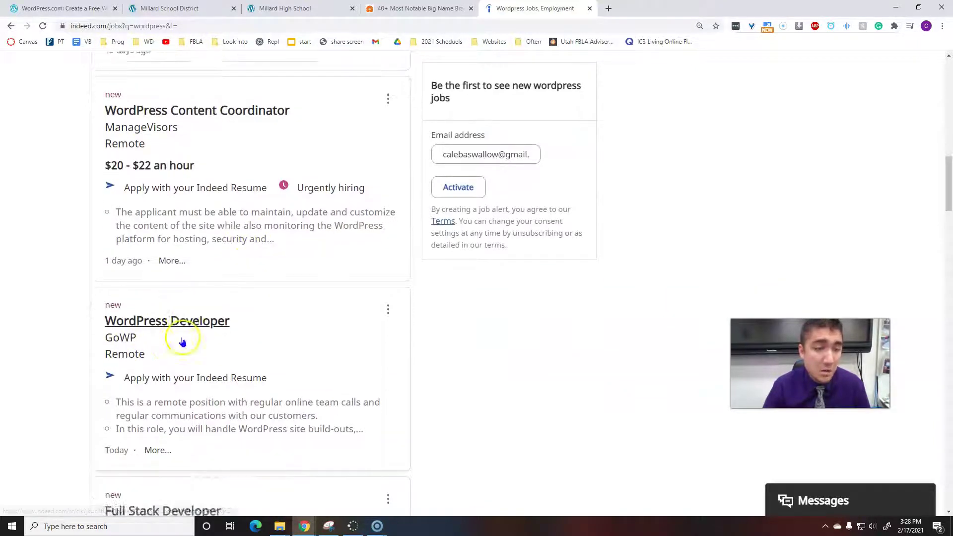
{"action": "scroll", "coordinate": [184, 342], "scroll_direction": "down", "scroll_amount": 4}
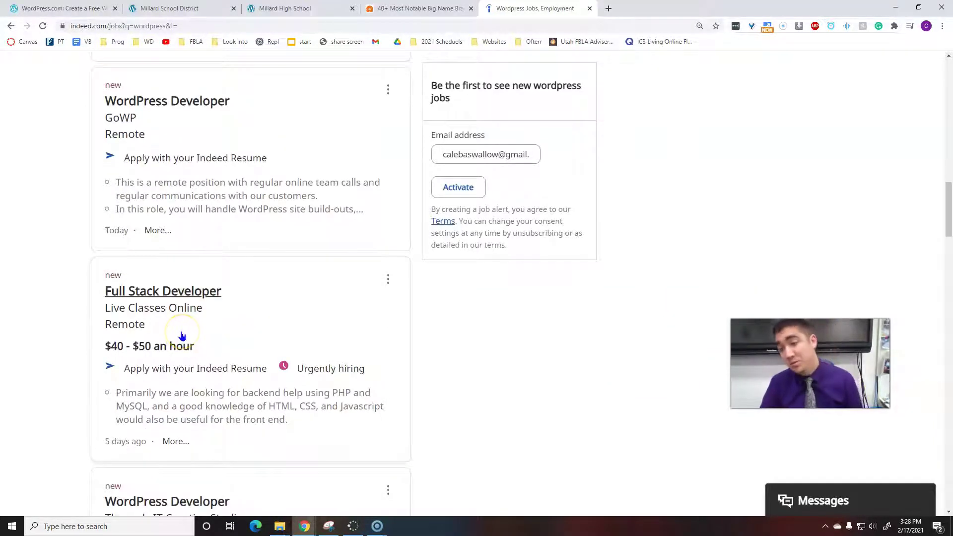
{"action": "scroll", "coordinate": [181, 342], "scroll_direction": "down", "scroll_amount": 6}
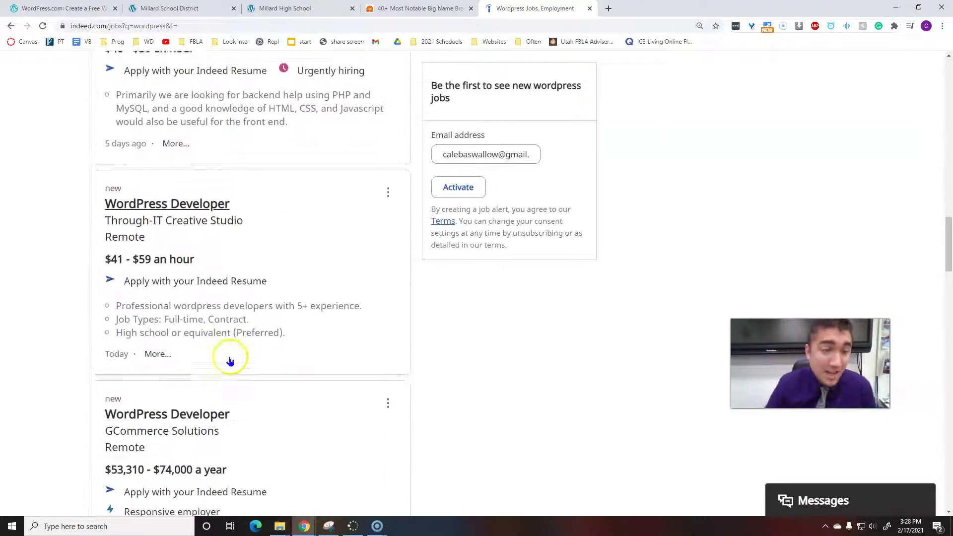
{"action": "scroll", "coordinate": [230, 362], "scroll_direction": "down", "scroll_amount": 7}
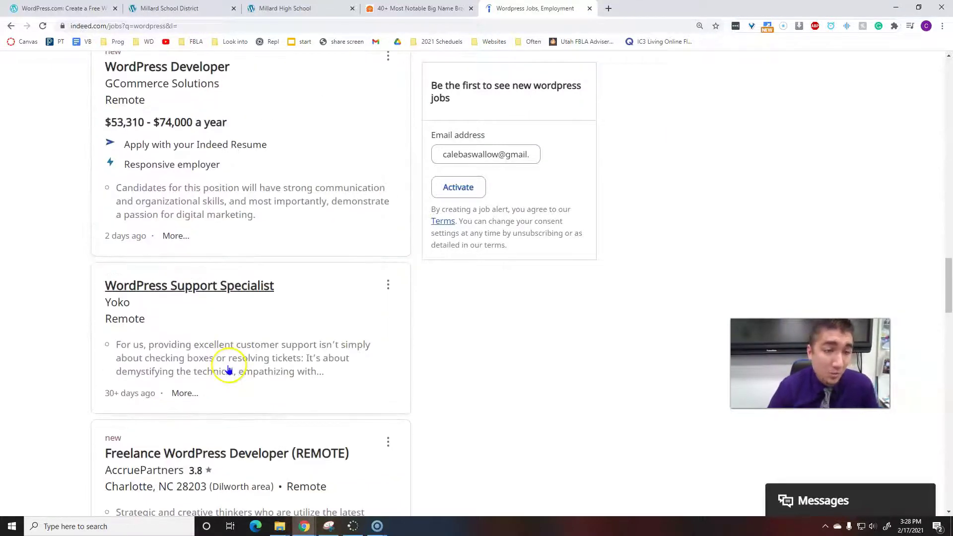
{"action": "scroll", "coordinate": [228, 369], "scroll_direction": "down", "scroll_amount": 4}
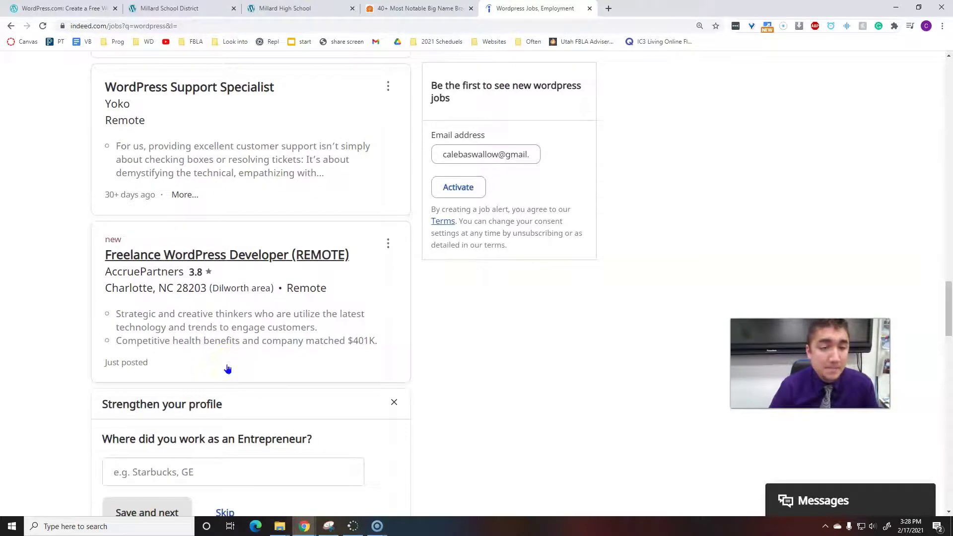
{"action": "scroll", "coordinate": [273, 252], "scroll_direction": "down", "scroll_amount": 3}
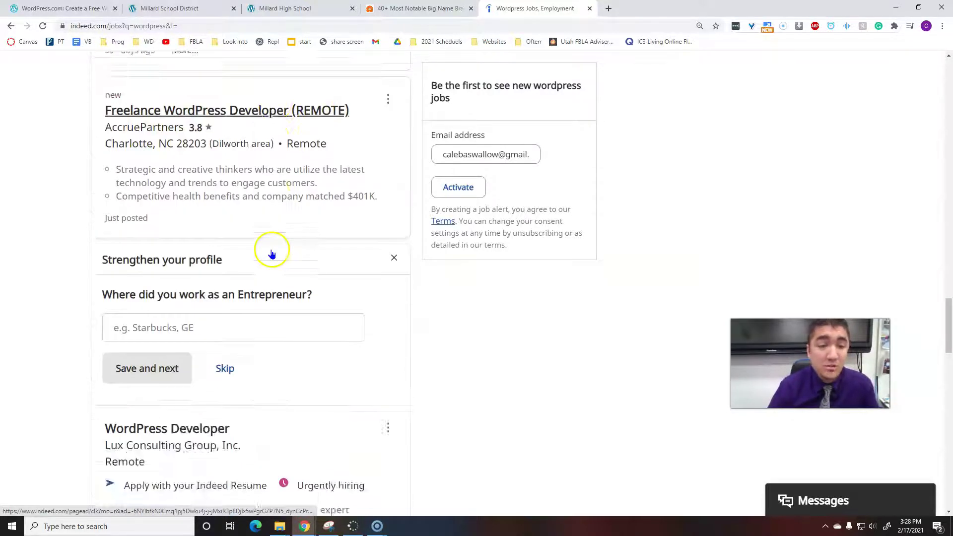
{"action": "scroll", "coordinate": [271, 252], "scroll_direction": "down", "scroll_amount": 2}
{"action": "scroll", "coordinate": [281, 246], "scroll_direction": "up", "scroll_amount": 4}
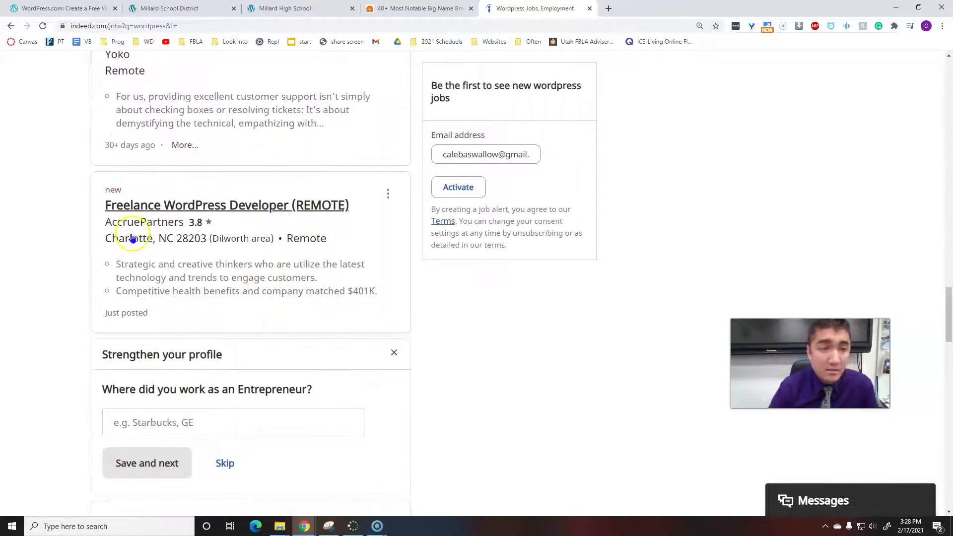
{"action": "scroll", "coordinate": [333, 311], "scroll_direction": "down", "scroll_amount": 3}
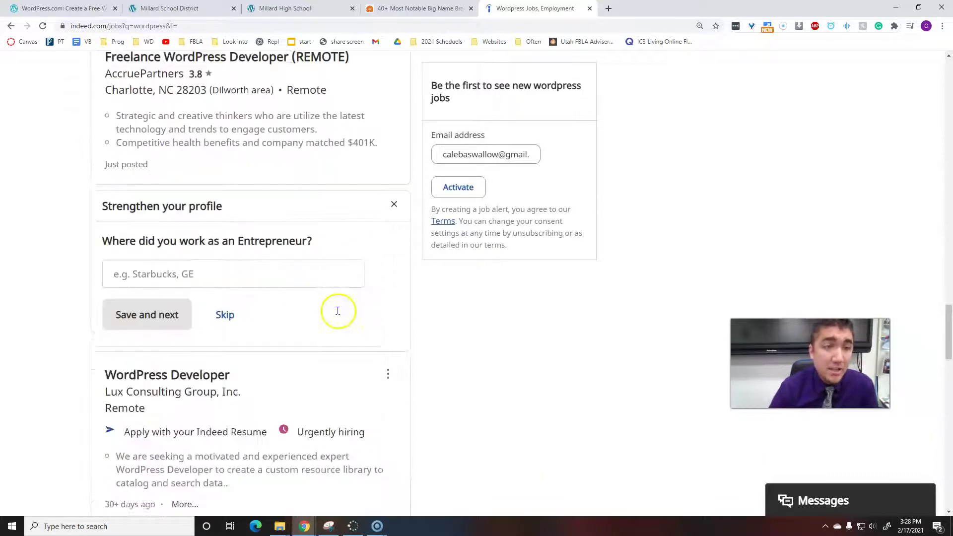
{"action": "scroll", "coordinate": [337, 311], "scroll_direction": "down", "scroll_amount": 7}
{"action": "scroll", "coordinate": [243, 306], "scroll_direction": "up", "scroll_amount": 12}
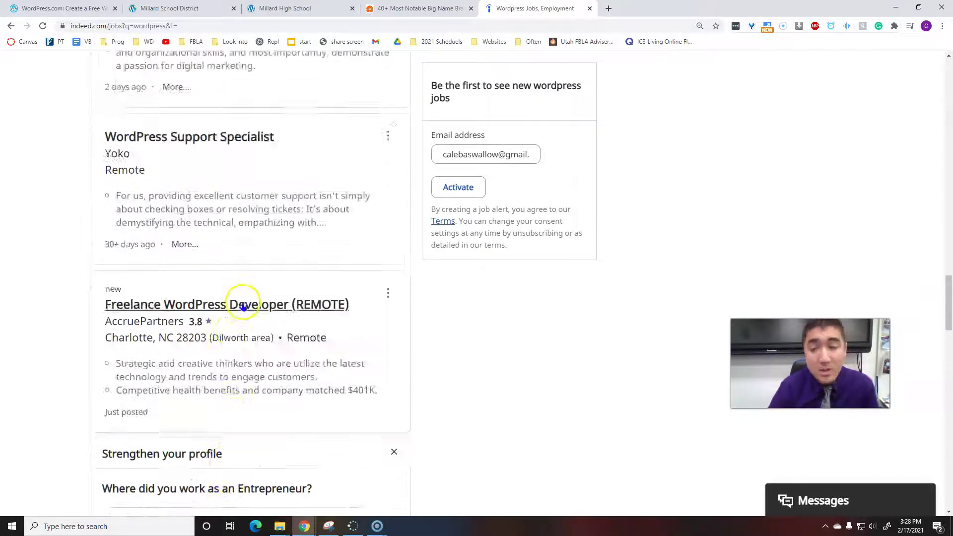
{"action": "scroll", "coordinate": [243, 306], "scroll_direction": "up", "scroll_amount": 15}
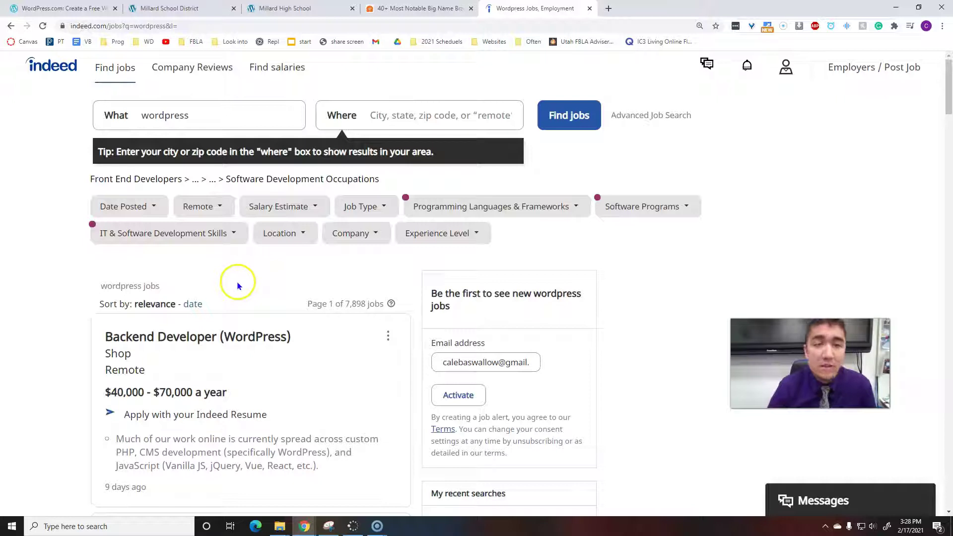
{"action": "left_click", "coordinate": [64, 8]}
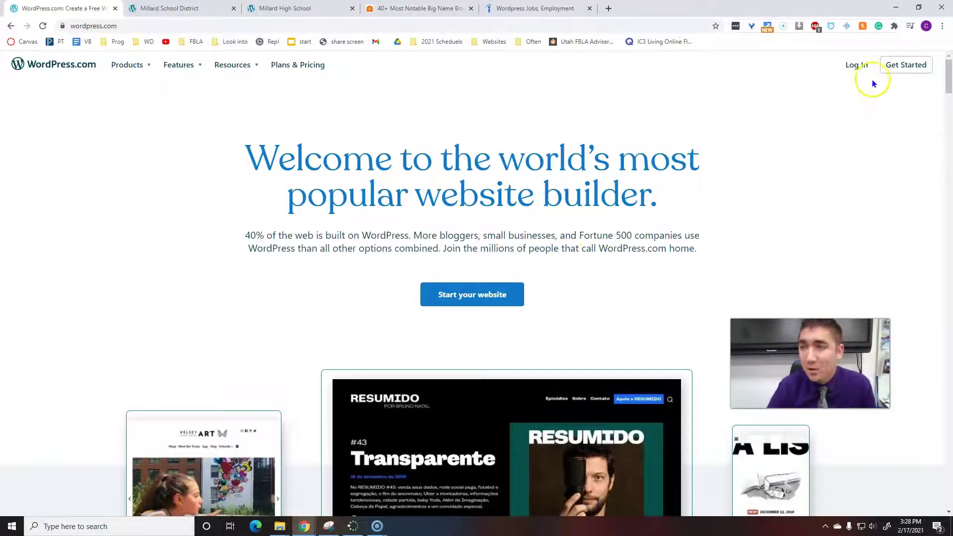
Start the WordPress.com signup and fill the email field with a saved address.
{"action": "left_click", "coordinate": [918, 58]}
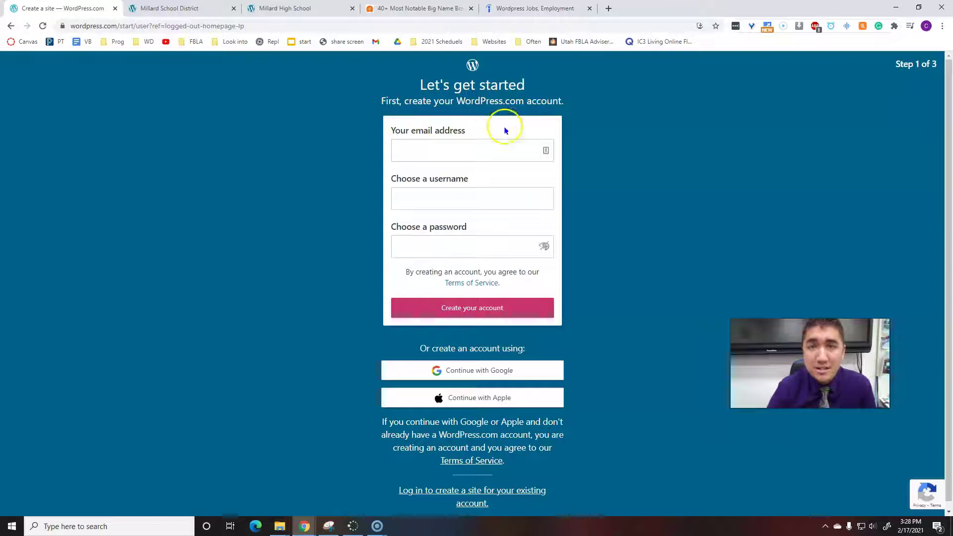
{"action": "left_click", "coordinate": [448, 153]}
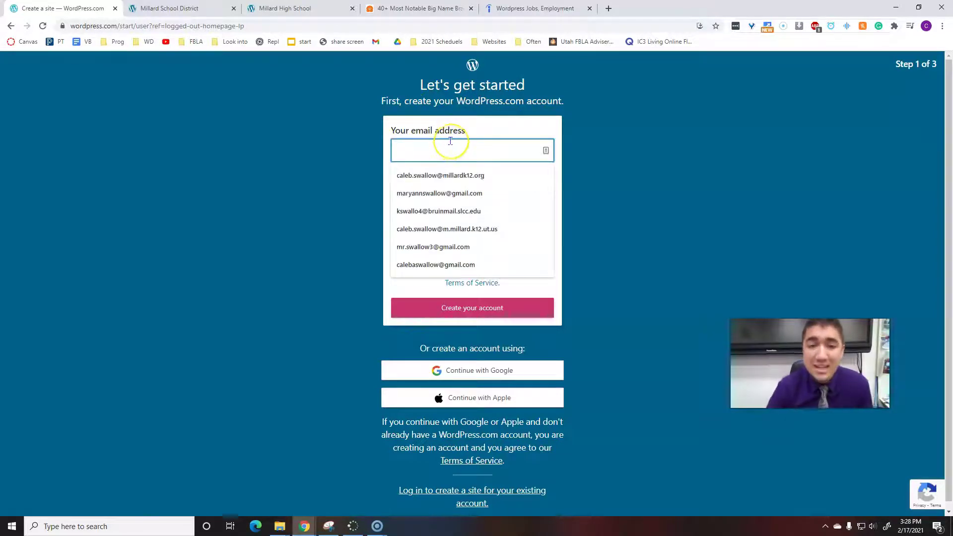
{"action": "left_click", "coordinate": [639, 172]}
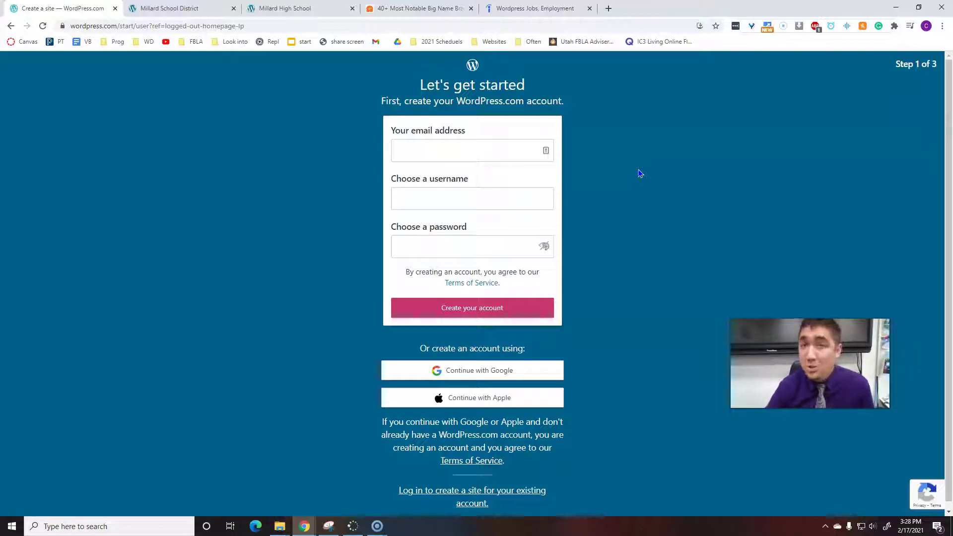
{"action": "left_click", "coordinate": [485, 147]}
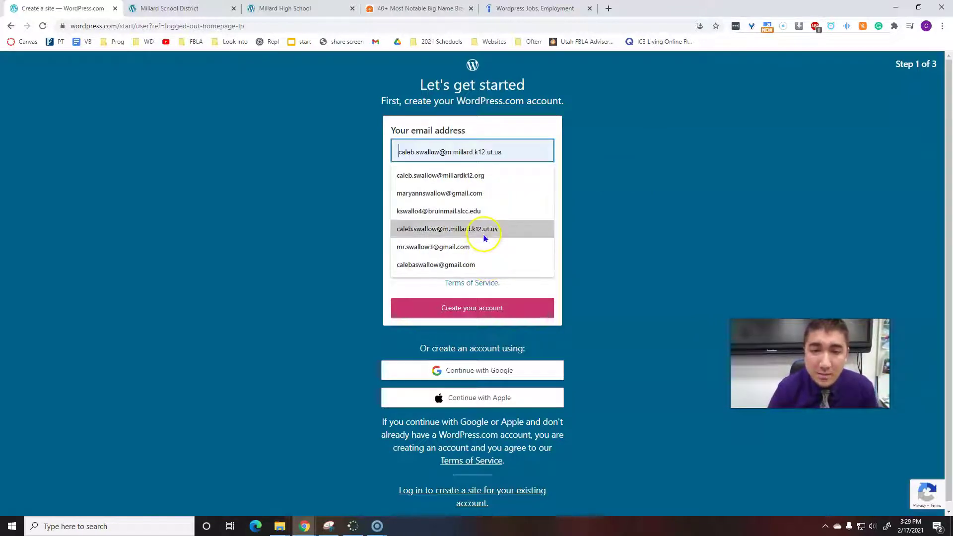
{"action": "left_click", "coordinate": [481, 181]}
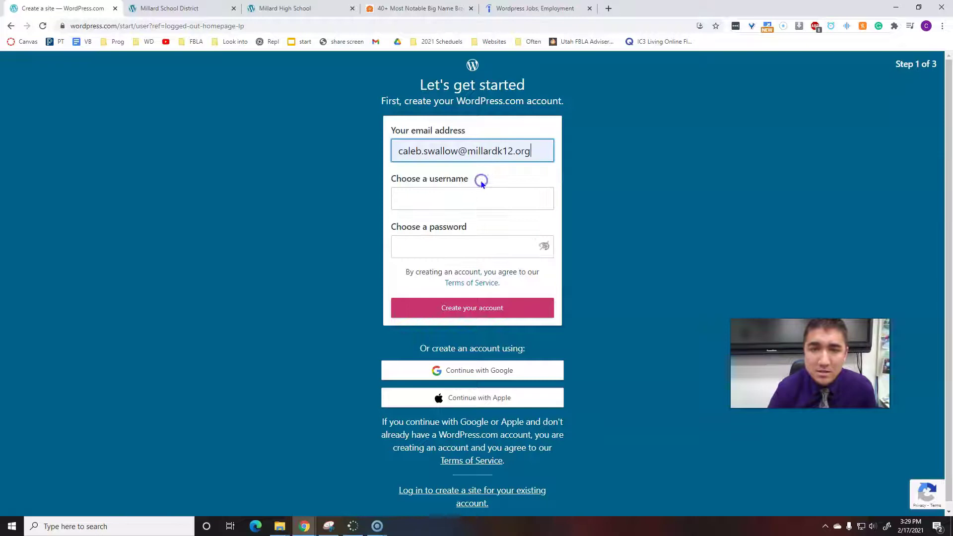
Enter an available username, revised after the first was taken, and a password.
{"action": "left_click", "coordinate": [524, 195]}
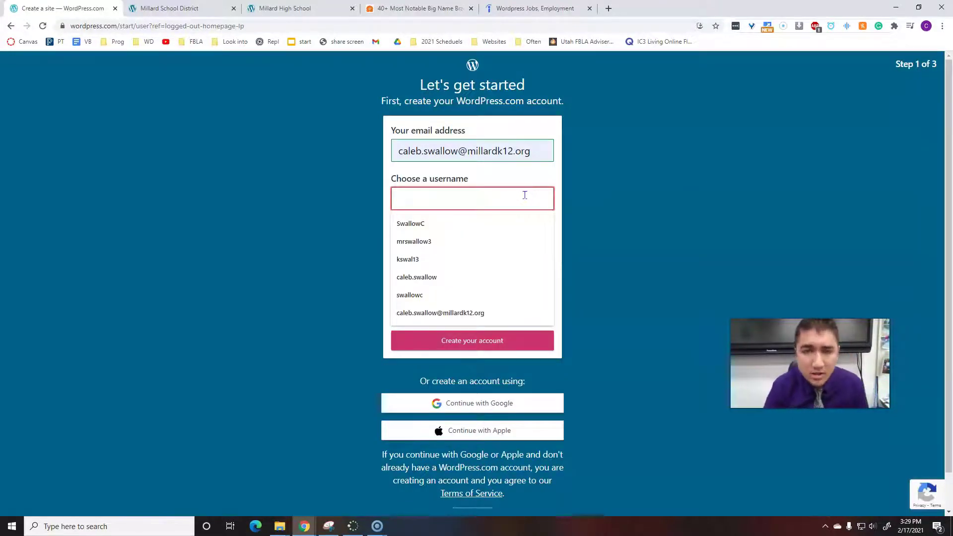
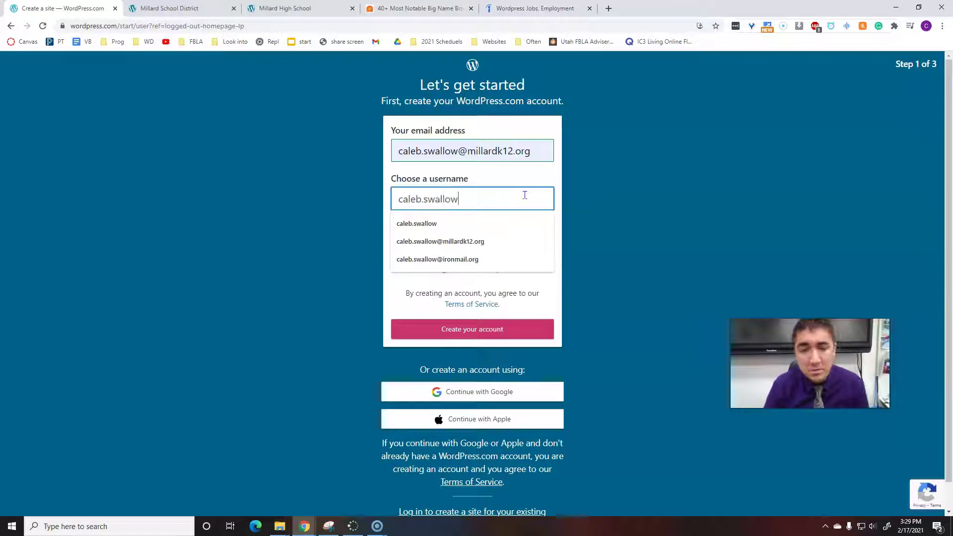
{"action": "left_click", "coordinate": [577, 196]}
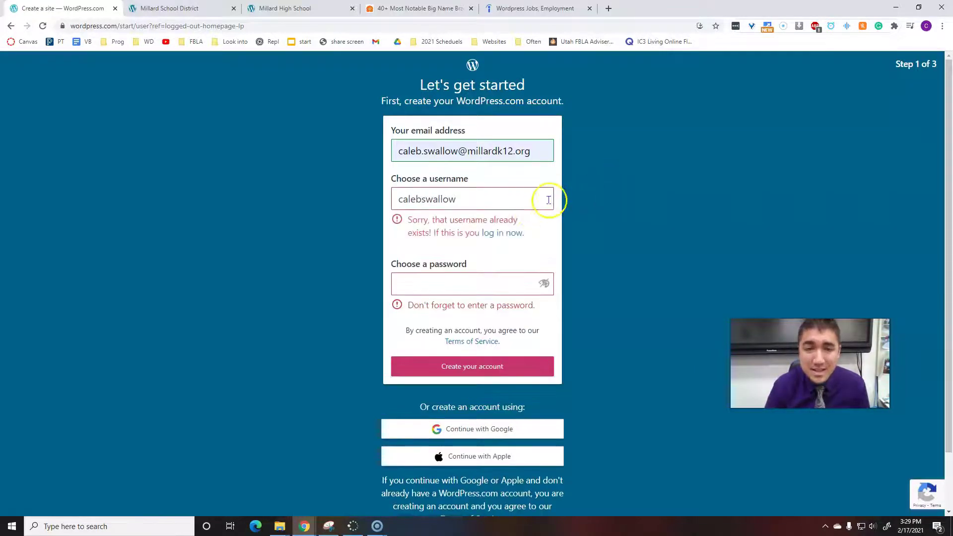
{"action": "left_click", "coordinate": [483, 202]}
{"action": "type", "text": "3"}
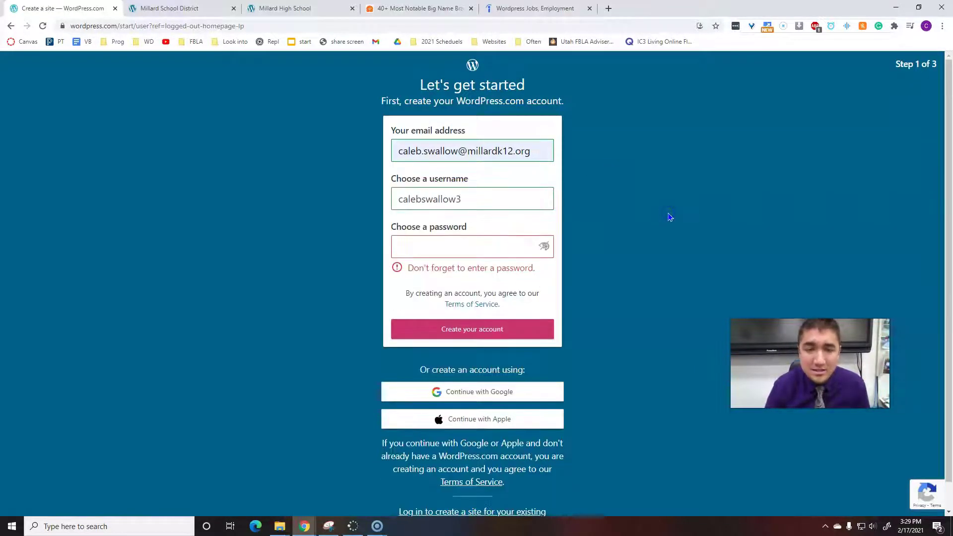
{"action": "left_click", "coordinate": [665, 217]}
{"action": "left_click", "coordinate": [481, 240]}
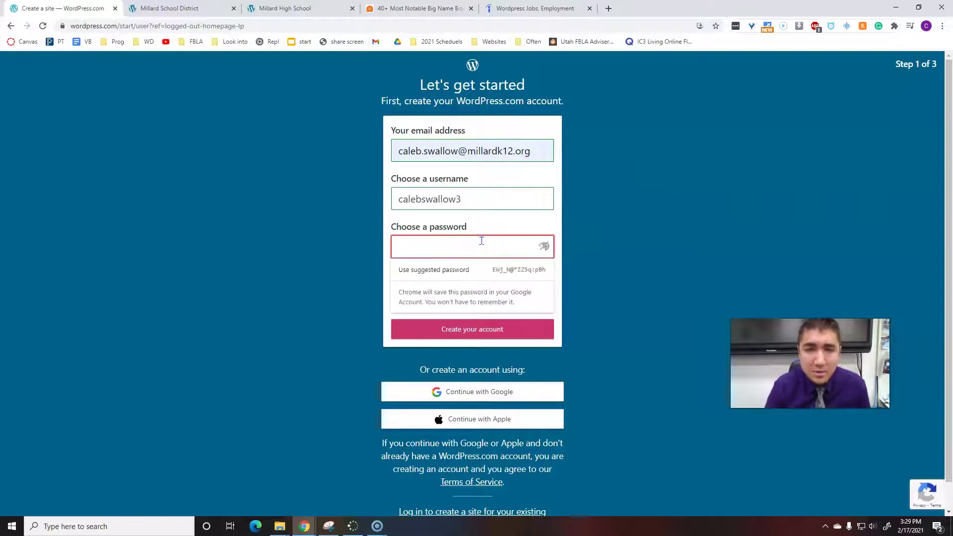
{"action": "type", "text": "a"}
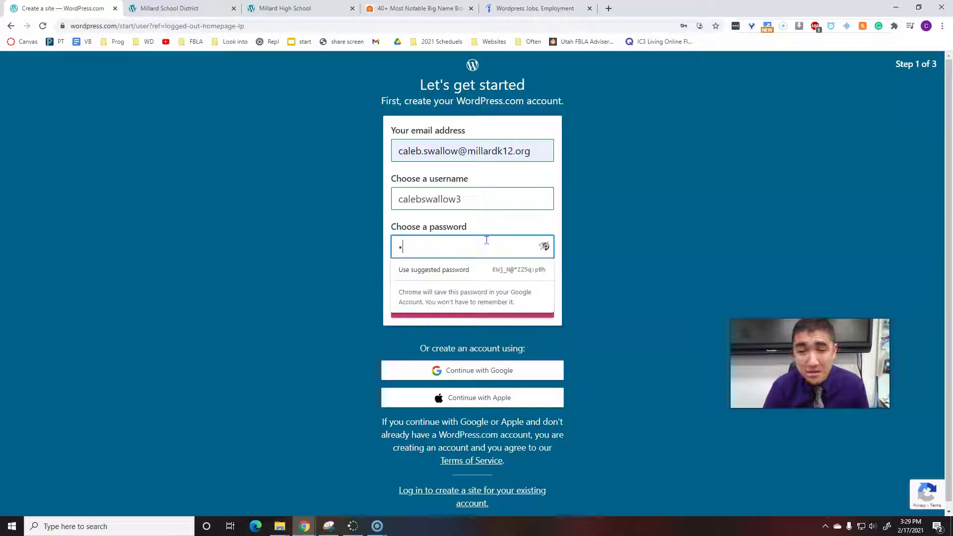
{"action": "type", "text": "aaaaaa"}
{"action": "left_click", "coordinate": [635, 237]}
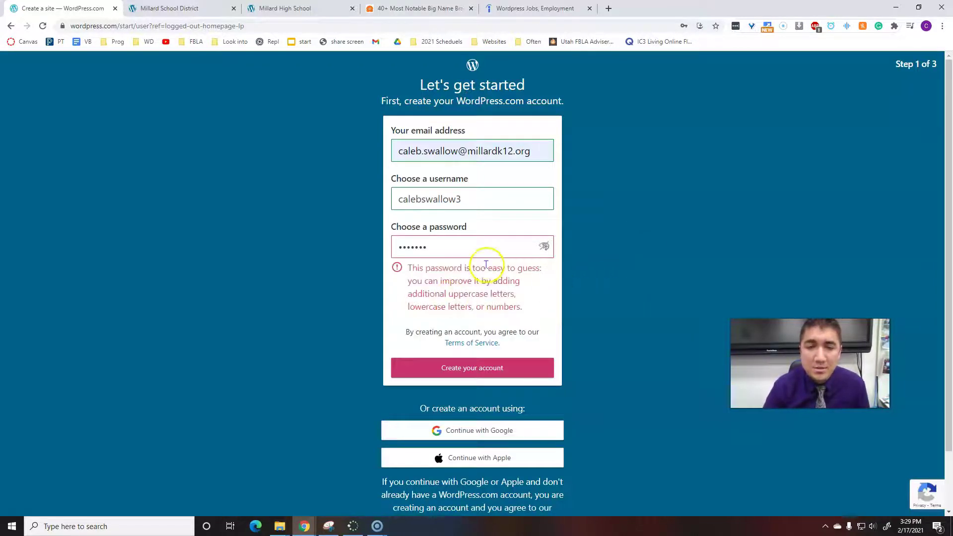
Sign up with a chosen Google account instead to reach the domain step.
{"action": "scroll", "coordinate": [466, 337], "scroll_direction": "down", "scroll_amount": 2}
{"action": "left_click", "coordinate": [492, 376]}
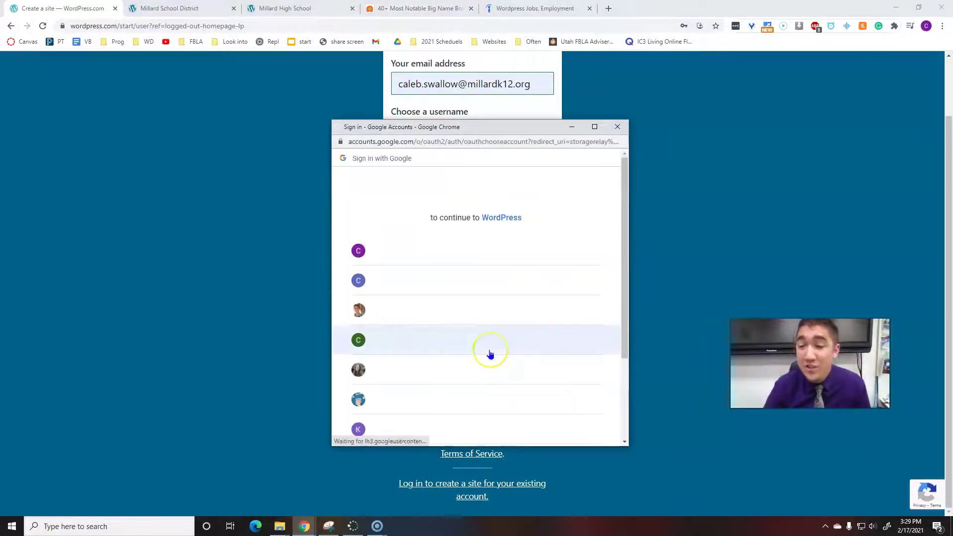
{"action": "left_click", "coordinate": [464, 255]}
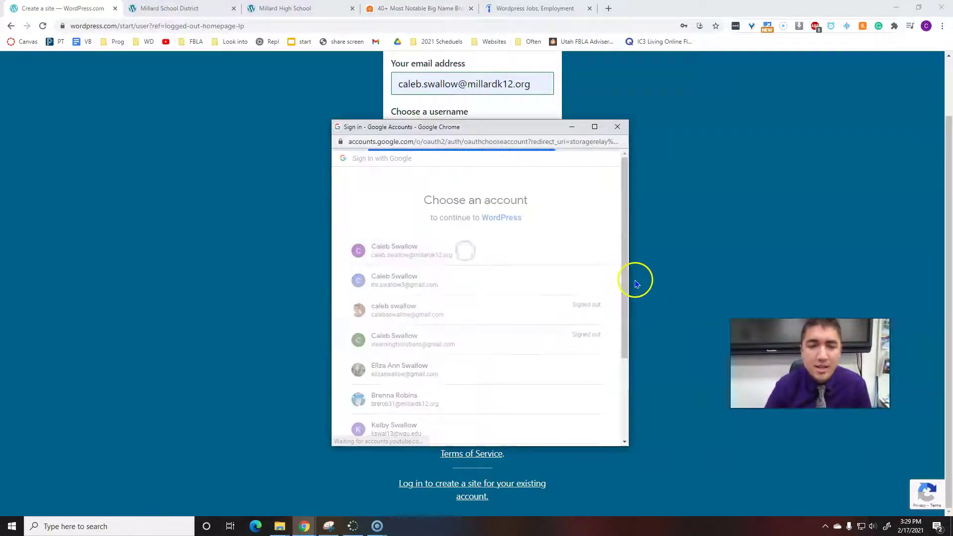
{"action": "scroll", "coordinate": [636, 283], "scroll_direction": "up", "scroll_amount": 1}
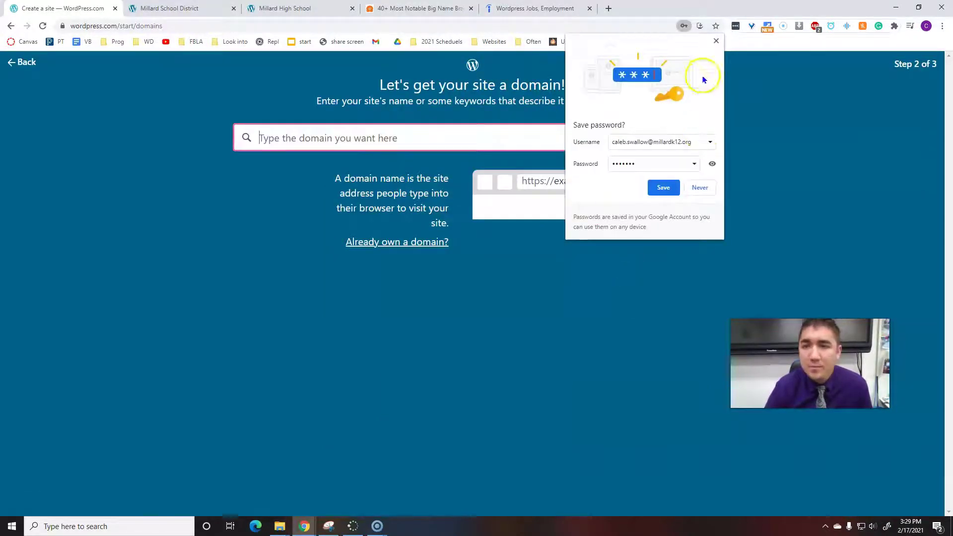
Dismiss Chrome's save-password prompt and highlight the millardk12 domain in the district site's address.
{"action": "left_click", "coordinate": [715, 41]}
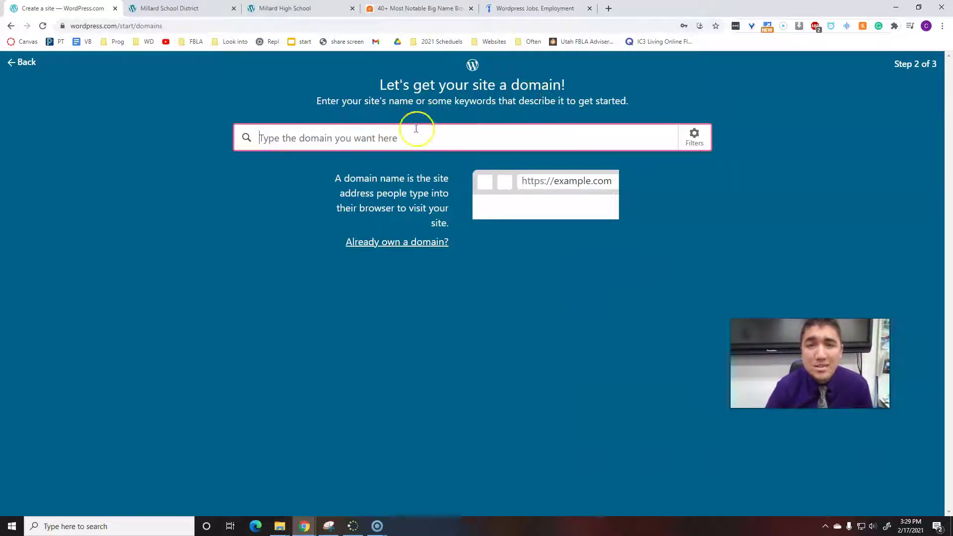
{"action": "key", "text": "ctrl+Tab"}
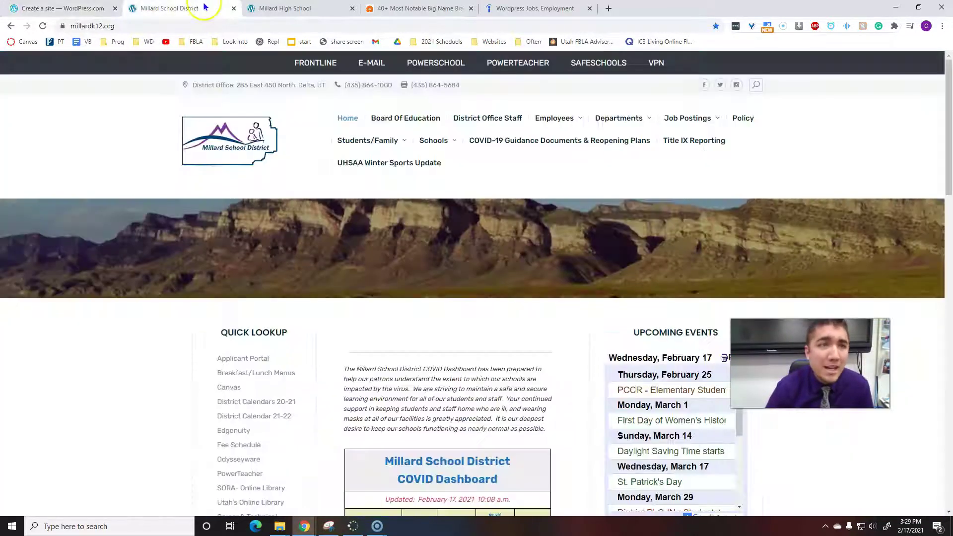
{"action": "left_click", "coordinate": [72, 27]}
{"action": "left_click", "coordinate": [106, 26]}
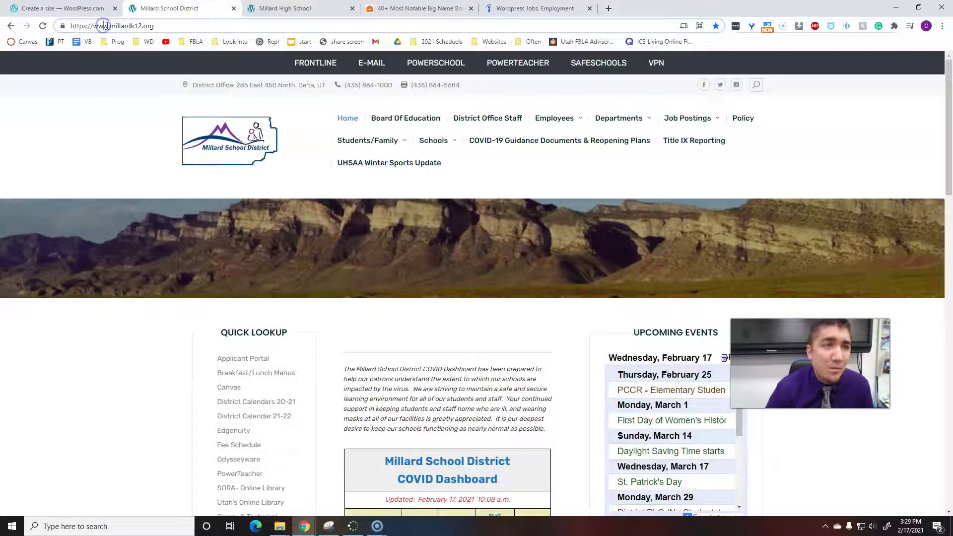
{"action": "left_click_drag", "start_coordinate": [69, 25], "coordinate": [105, 26]}
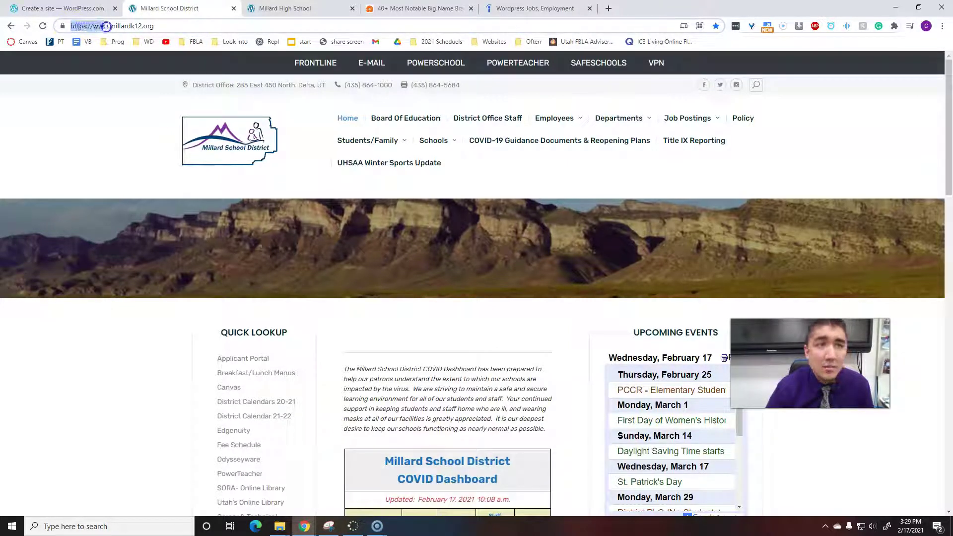
{"action": "left_click", "coordinate": [105, 25]}
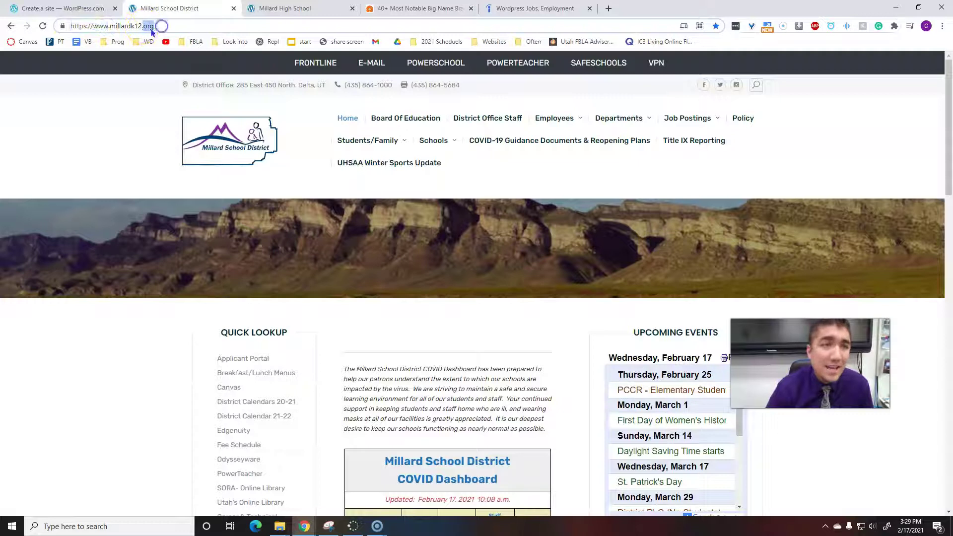
{"action": "left_click", "coordinate": [116, 25]}
{"action": "left_click_drag", "start_coordinate": [114, 26], "coordinate": [140, 26]}
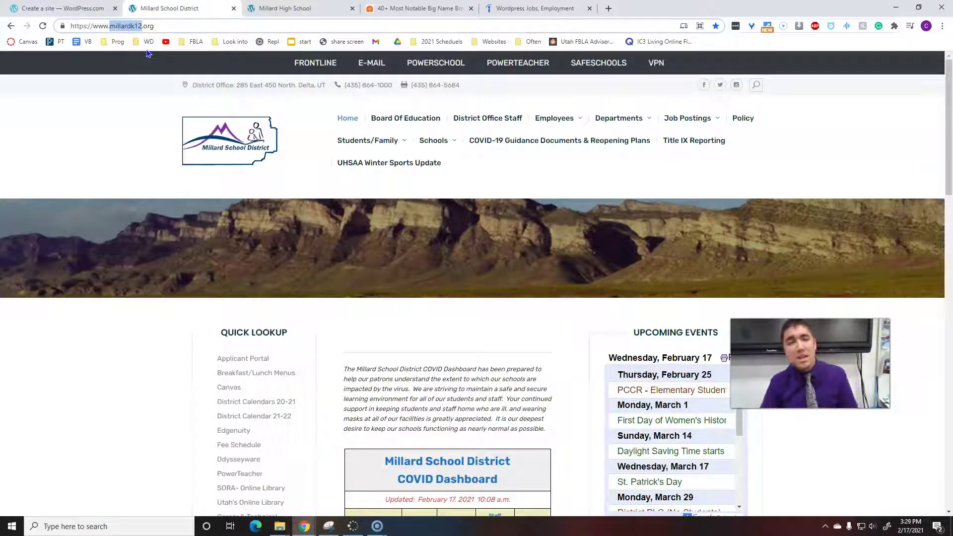
{"action": "left_click", "coordinate": [135, 41]}
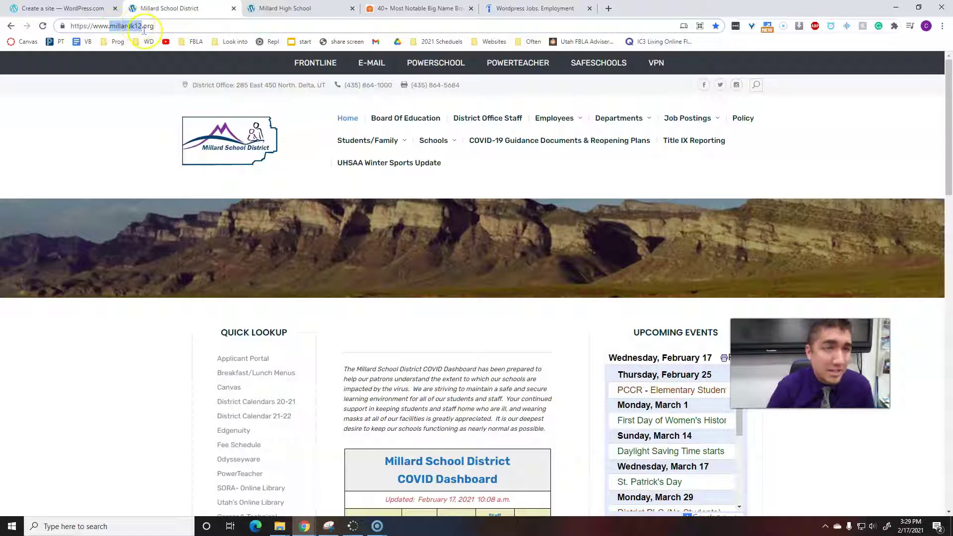
Highlight the domains in the high school and Indeed addresses, then return to the Create a site tab.
{"action": "left_click", "coordinate": [283, 8]}
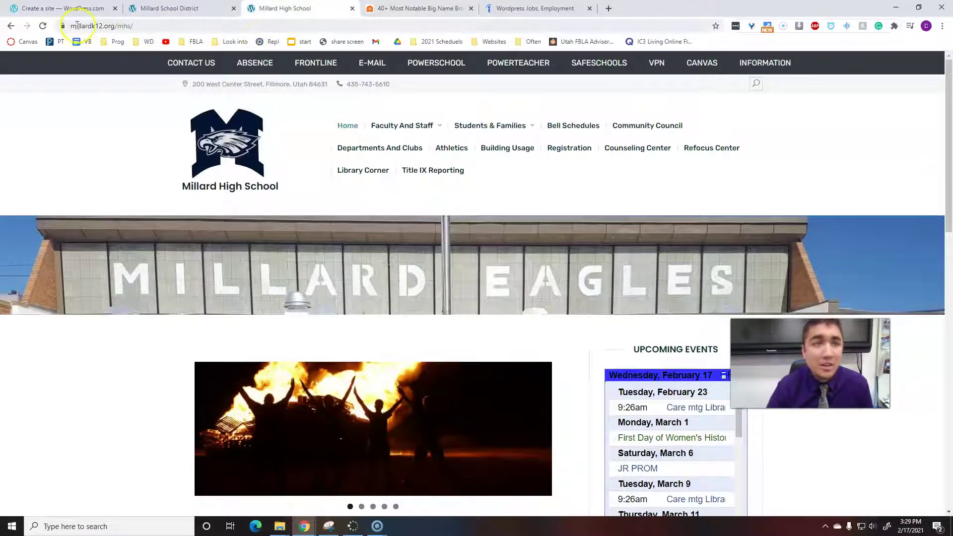
{"action": "double_click", "coordinate": [77, 25]}
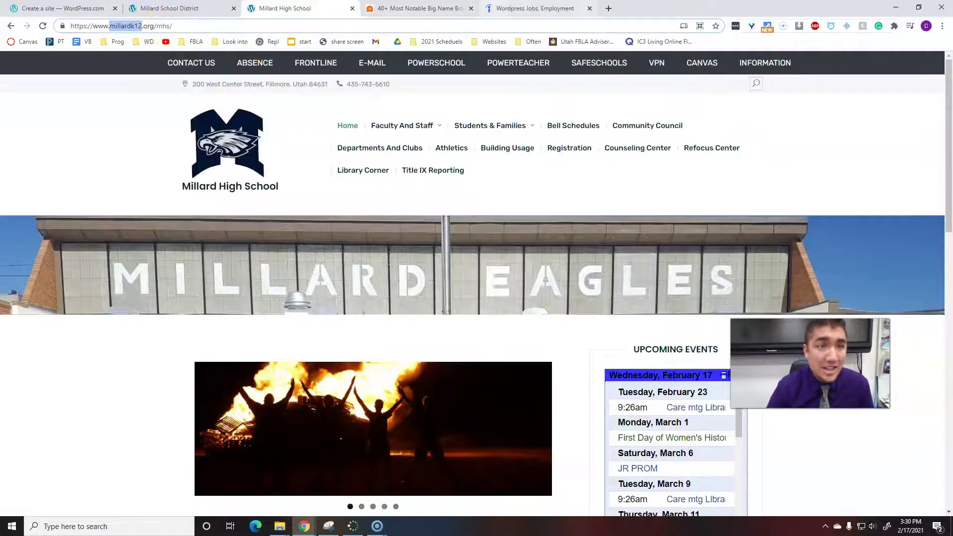
{"action": "left_click", "coordinate": [531, 8]}
{"action": "left_click", "coordinate": [125, 23]}
{"action": "left_click", "coordinate": [113, 25]}
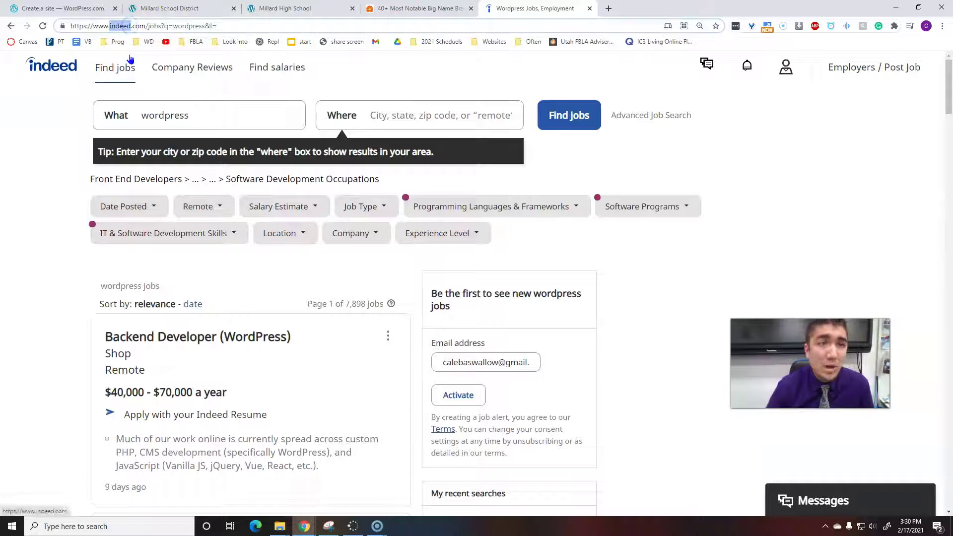
{"action": "left_click", "coordinate": [89, 9]}
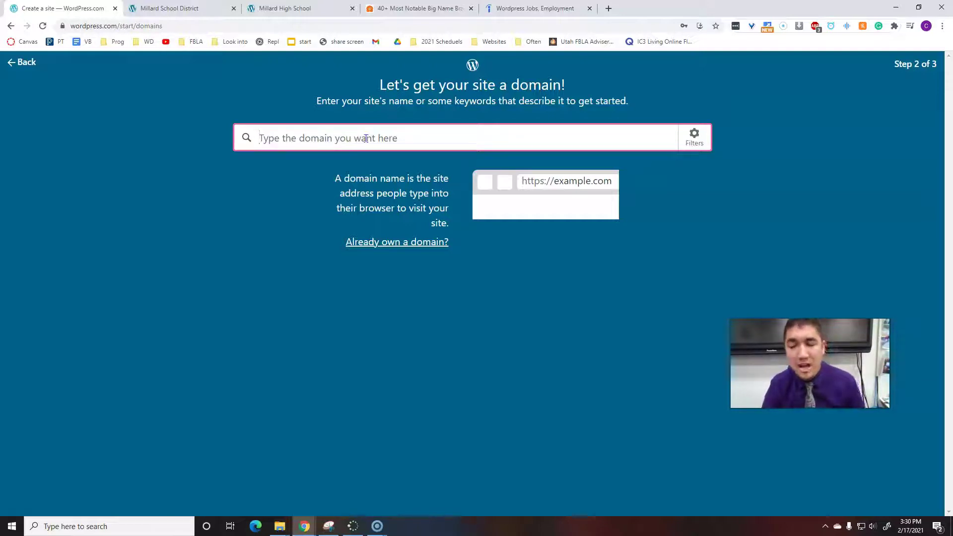
Replace the 'history of monkeys' domain query with superman to list matching domains.
{"action": "type", "text": "pizza"}
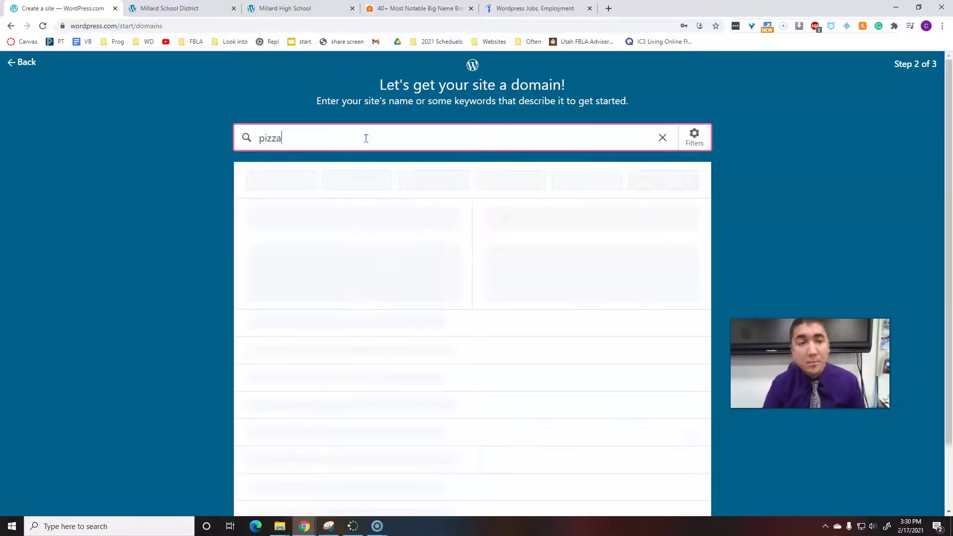
{"action": "key", "text": "BackSpace"}
{"action": "type", "text": "sup"}
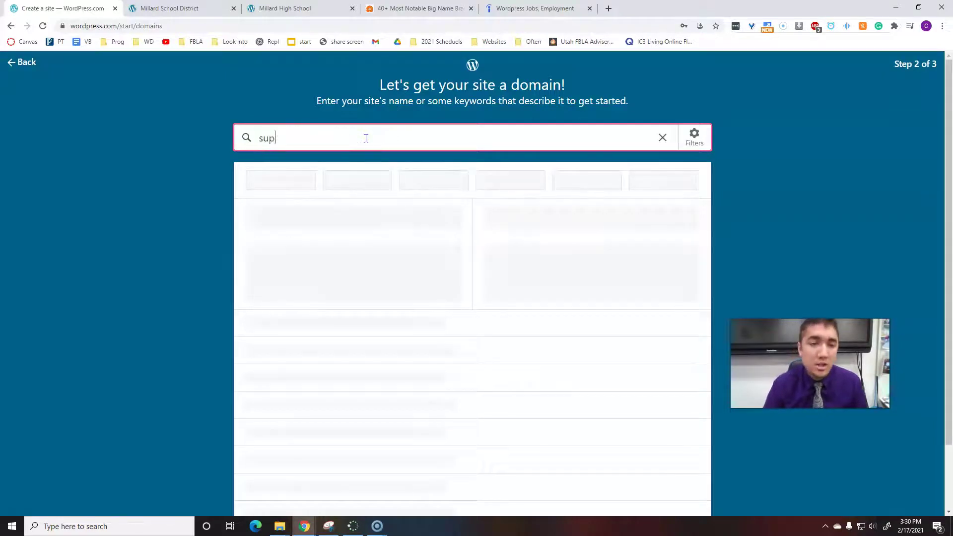
{"action": "type", "text": "erma"}
{"action": "key", "text": "ctrl+BackSpace"}
{"action": "type", "text": "sel"}
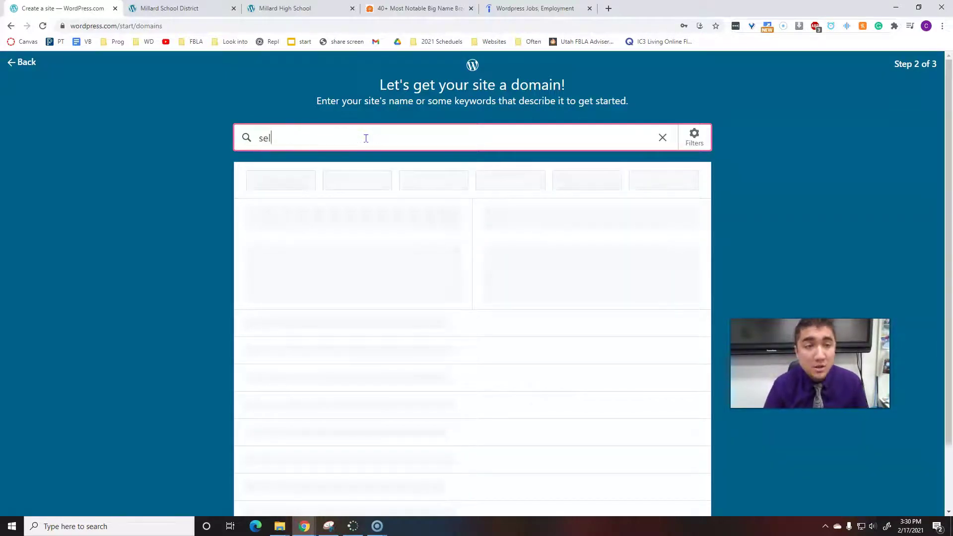
{"action": "key", "text": "ctrl+BackSpace"}
{"action": "type", "text": "history of monkeys"}
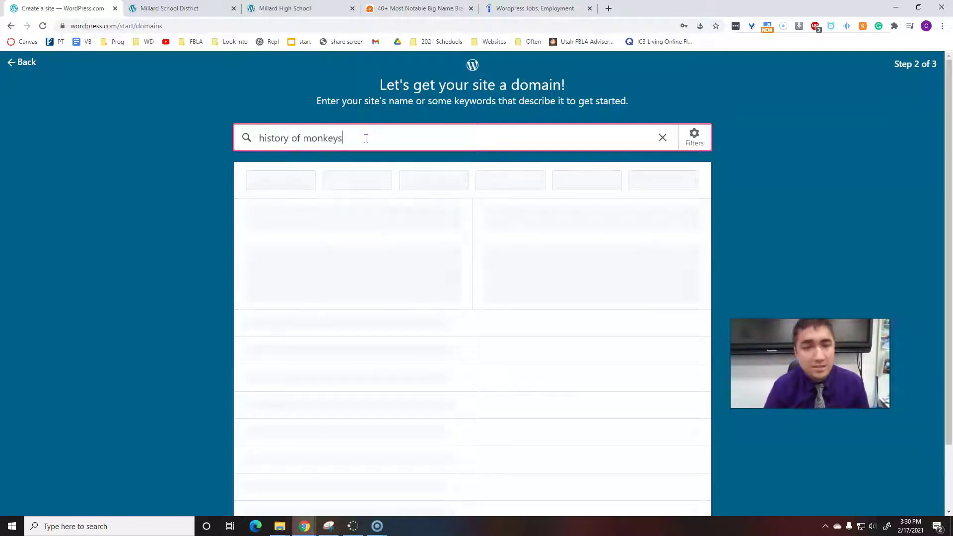
{"action": "left_click_drag", "start_coordinate": [350, 138], "coordinate": [244, 126]}
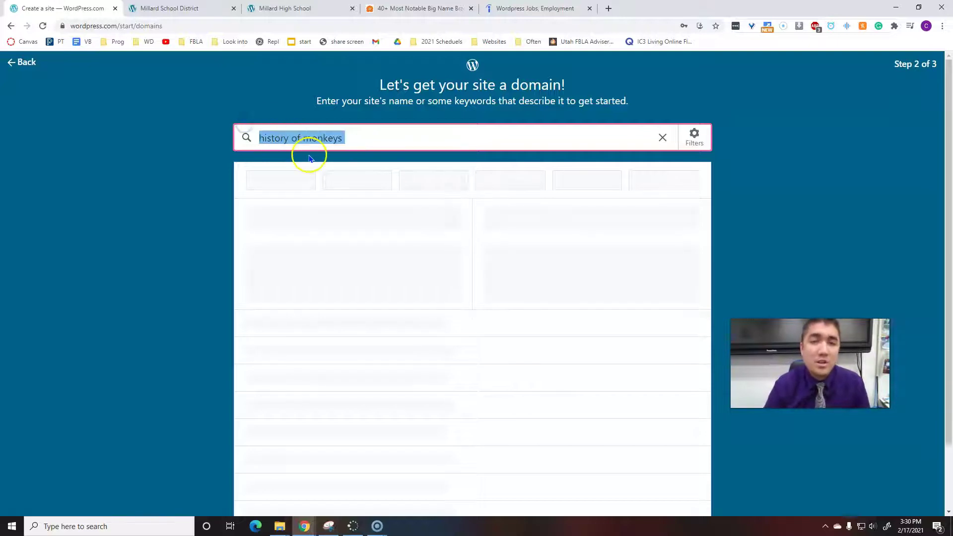
{"action": "key", "text": "BackSpace"}
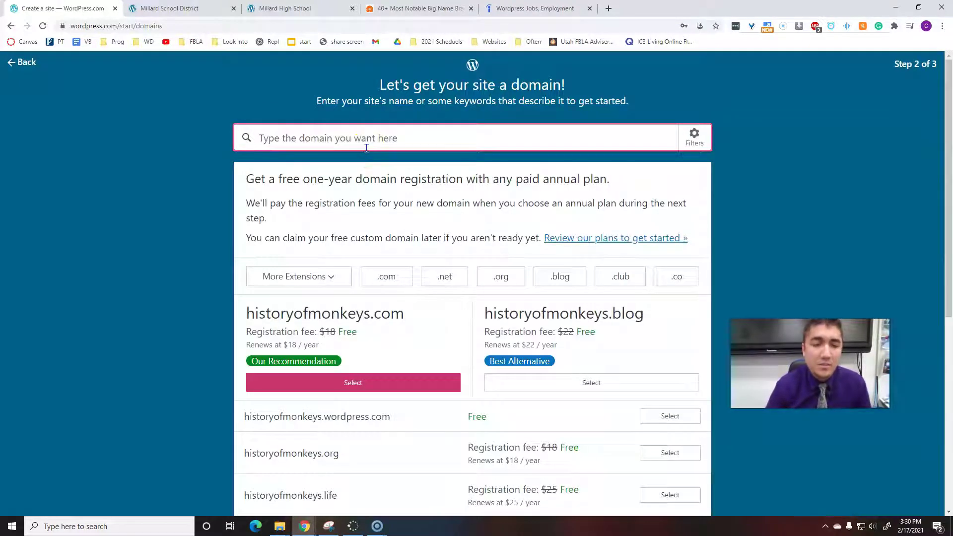
{"action": "type", "text": "superman"}
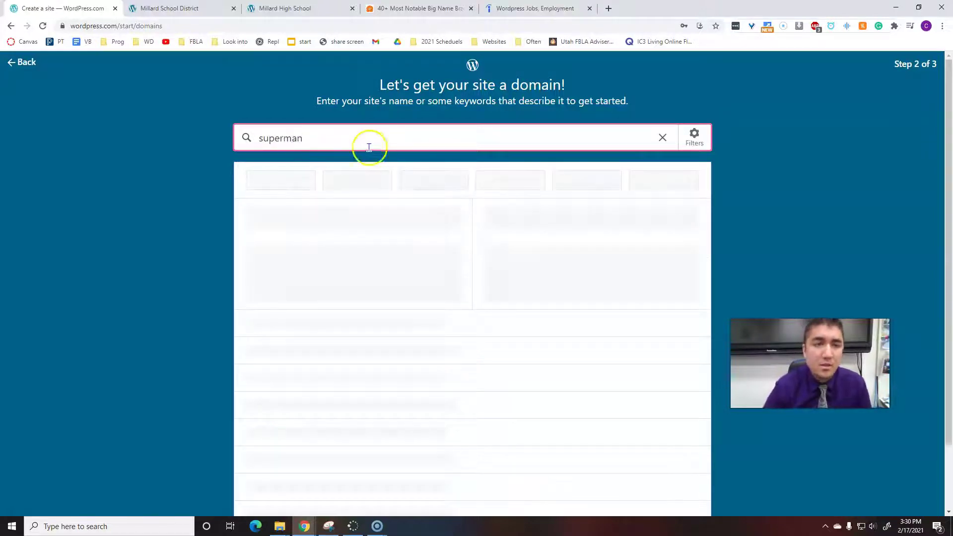
{"action": "left_click", "coordinate": [720, 105]}
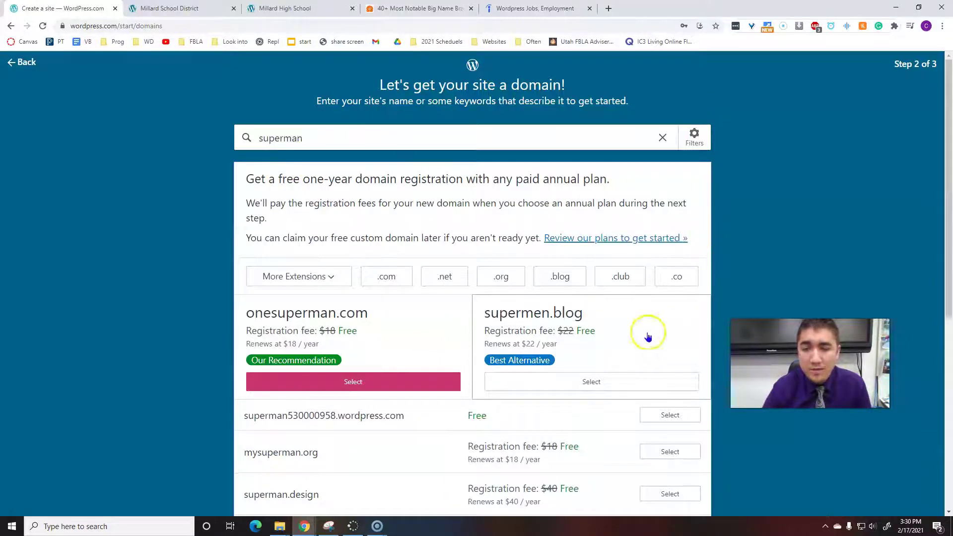
{"action": "scroll", "coordinate": [410, 425], "scroll_direction": "down", "scroll_amount": 3}
{"action": "scroll", "coordinate": [449, 306], "scroll_direction": "down", "scroll_amount": 2}
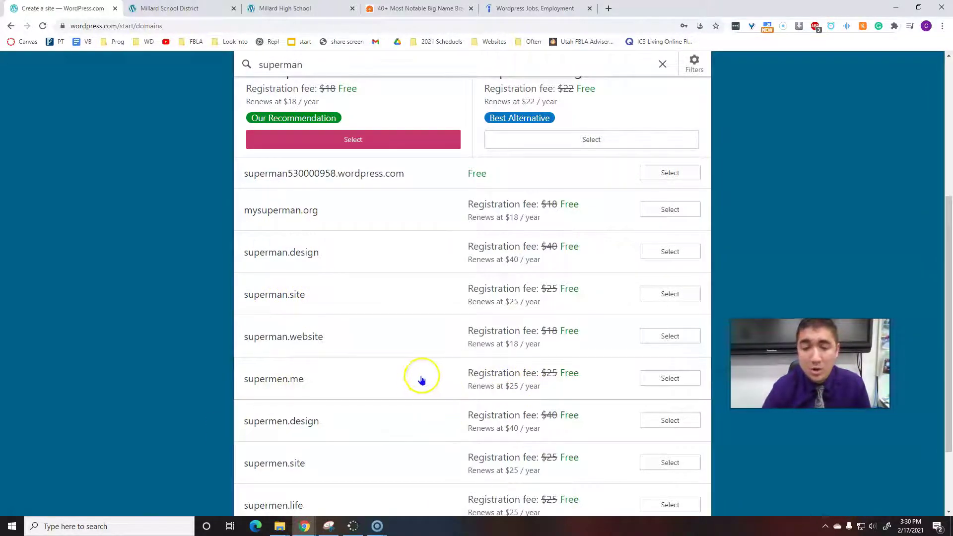
{"action": "scroll", "coordinate": [416, 382], "scroll_direction": "up", "scroll_amount": 4}
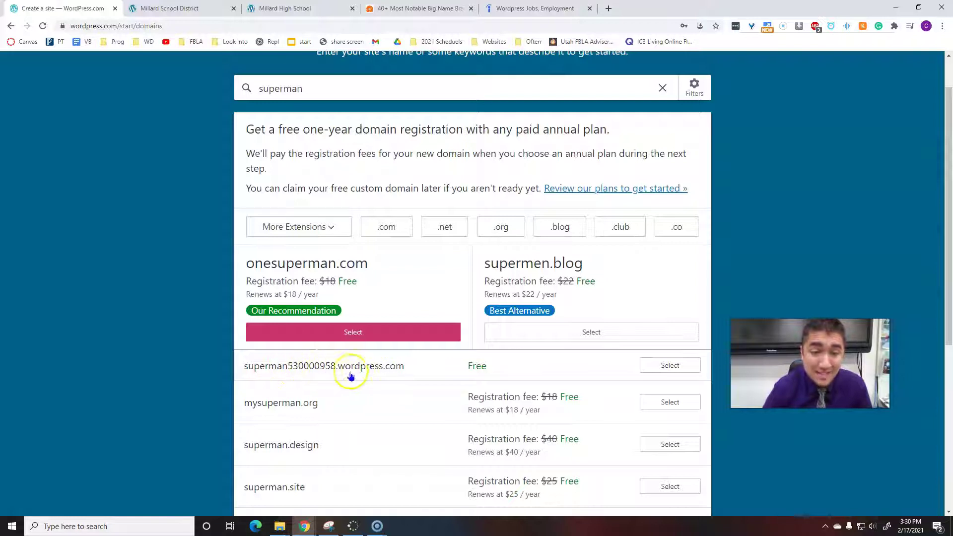
Select the free superman530000958.wordpress.com address and look over the new site's My Home page.
{"action": "left_click", "coordinate": [666, 366]}
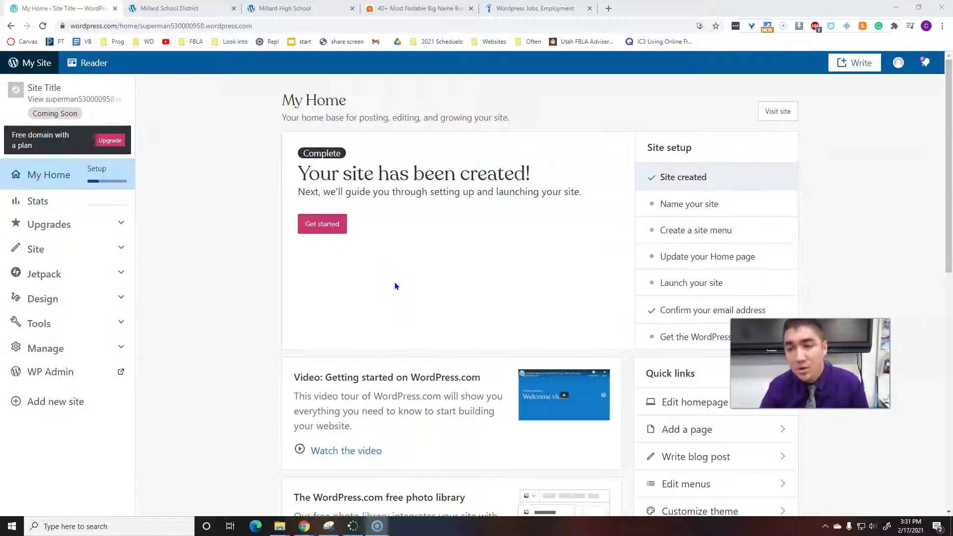
{"action": "scroll", "coordinate": [395, 286], "scroll_direction": "down", "scroll_amount": 4}
{"action": "scroll", "coordinate": [395, 286], "scroll_direction": "down", "scroll_amount": 6}
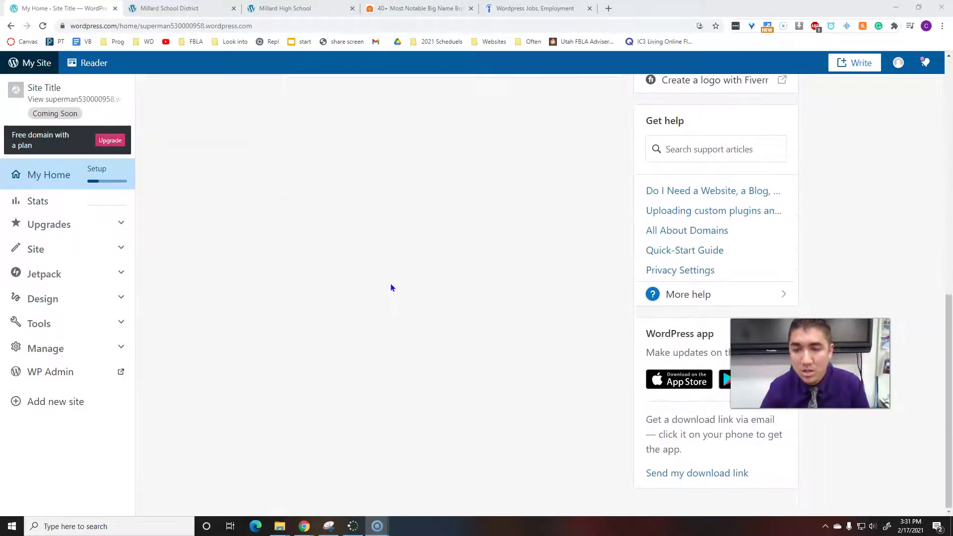
{"action": "scroll", "coordinate": [391, 285], "scroll_direction": "up", "scroll_amount": 10}
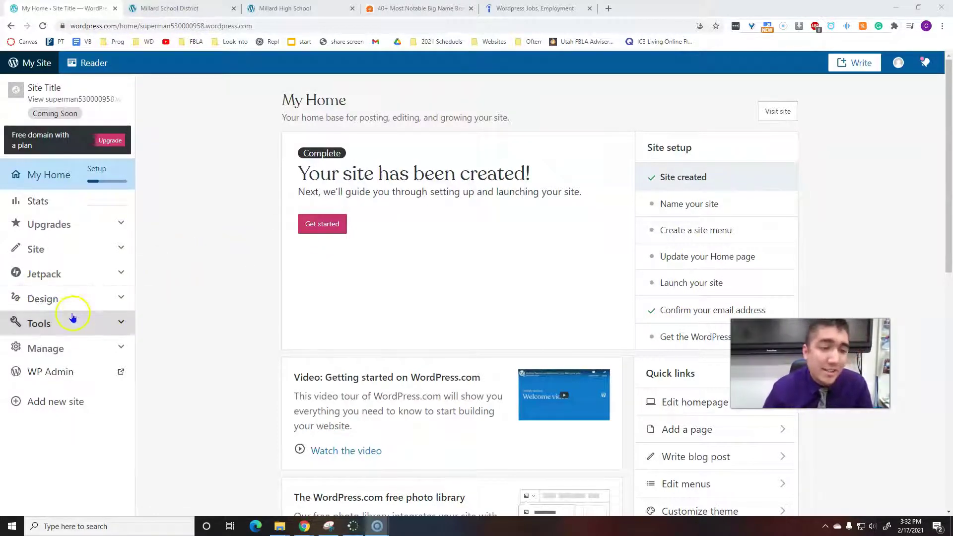
Open Design > Themes and browse recommended themes like Rockfield, Stow and Redhill.
{"action": "left_click", "coordinate": [106, 305]}
{"action": "left_click", "coordinate": [83, 347]}
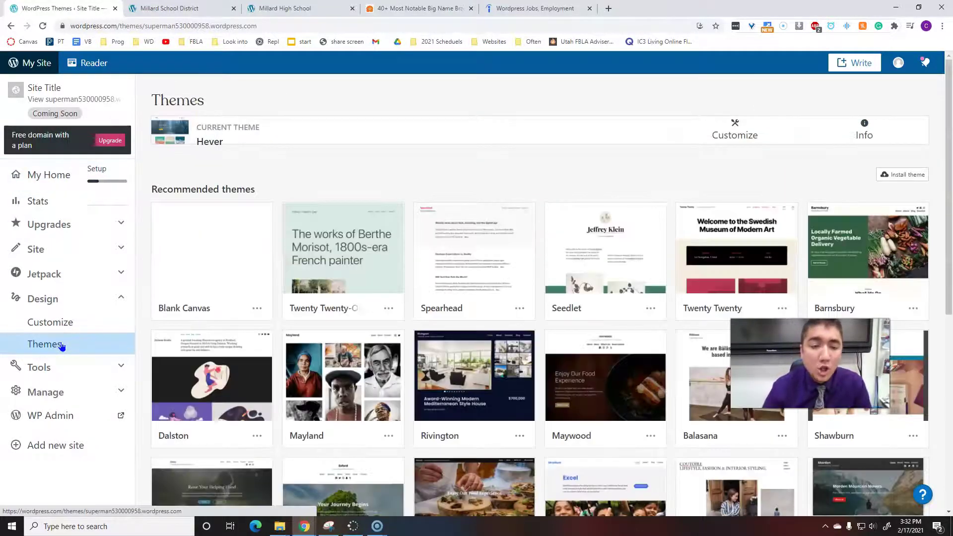
{"action": "scroll", "coordinate": [343, 246], "scroll_direction": "down", "scroll_amount": 2}
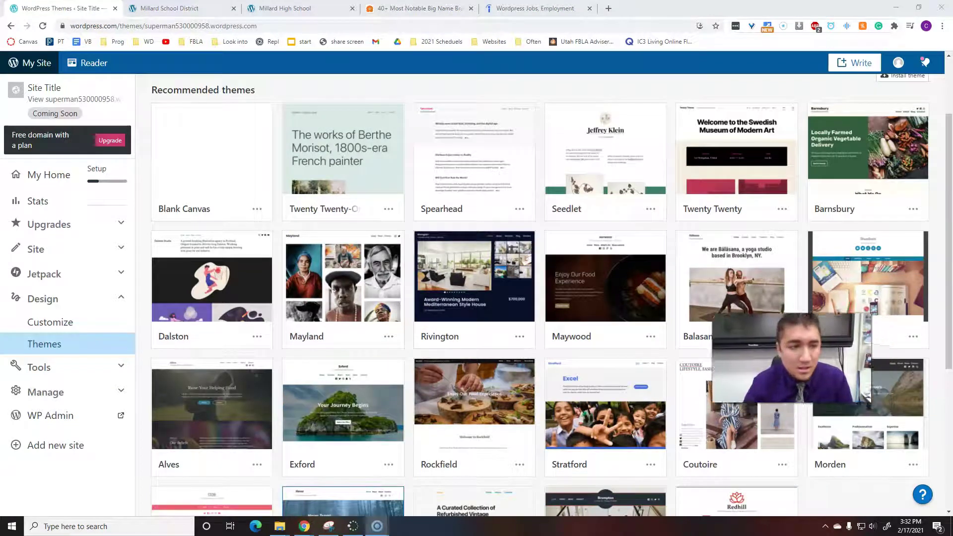
{"action": "scroll", "coordinate": [392, 240], "scroll_direction": "down", "scroll_amount": 2}
{"action": "scroll", "coordinate": [392, 240], "scroll_direction": "down", "scroll_amount": 1}
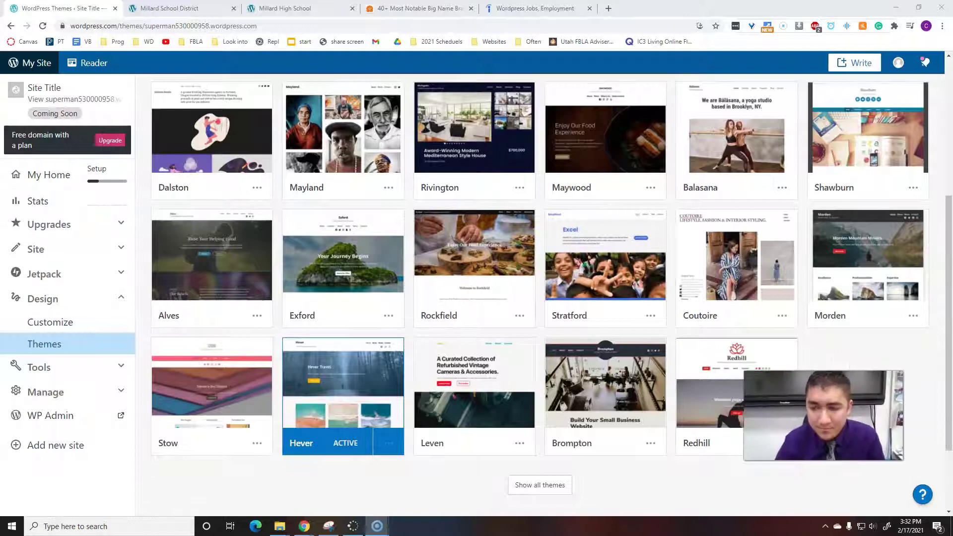
{"action": "scroll", "coordinate": [318, 278], "scroll_direction": "down", "scroll_amount": 2}
{"action": "scroll", "coordinate": [318, 277], "scroll_direction": "up", "scroll_amount": 4}
{"action": "scroll", "coordinate": [331, 281], "scroll_direction": "up", "scroll_amount": 2}
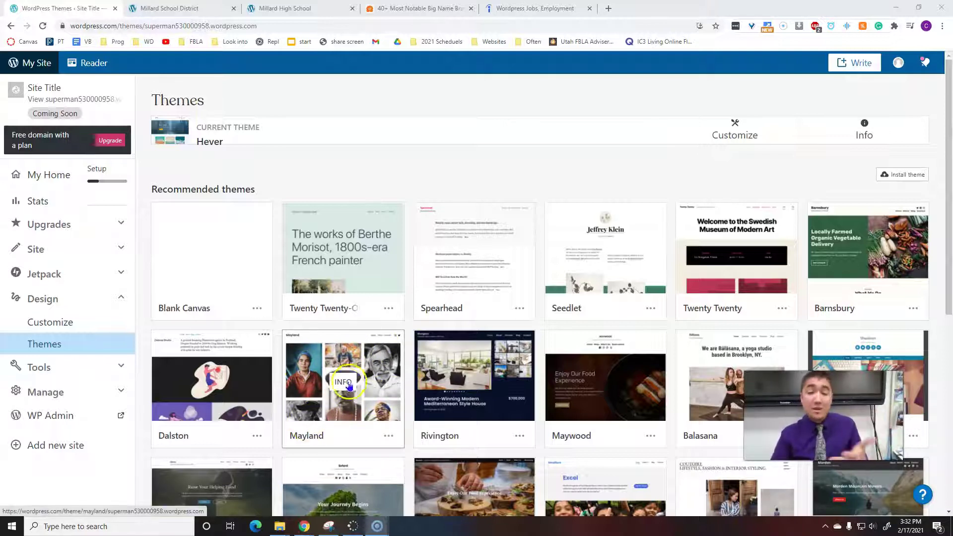
{"action": "scroll", "coordinate": [373, 378], "scroll_direction": "down", "scroll_amount": 2}
{"action": "scroll", "coordinate": [373, 378], "scroll_direction": "down", "scroll_amount": 2}
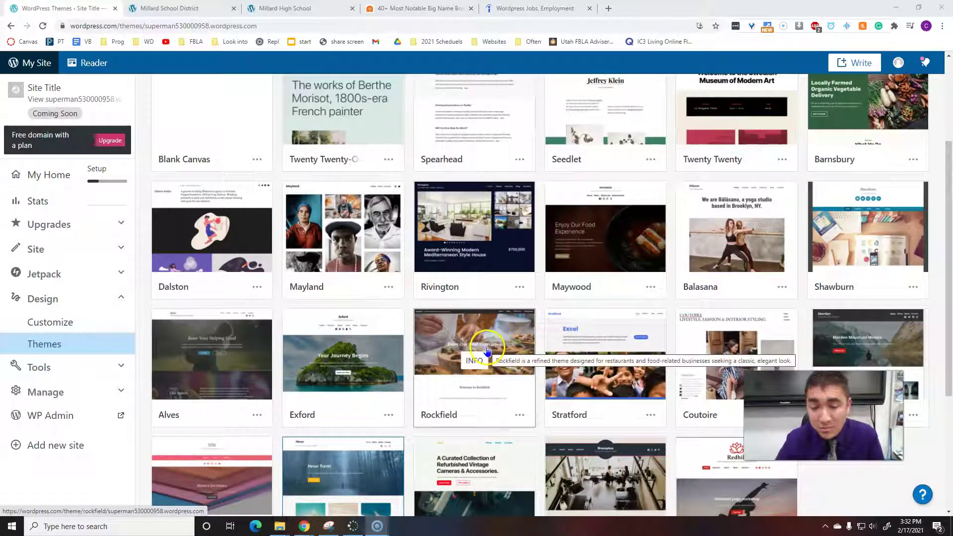
{"action": "scroll", "coordinate": [486, 387], "scroll_direction": "down", "scroll_amount": 2}
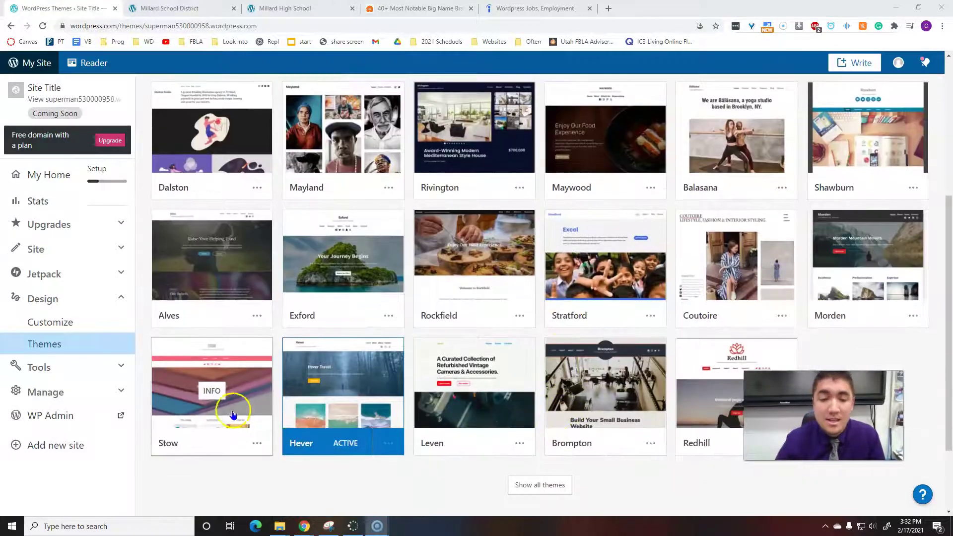
{"action": "scroll", "coordinate": [270, 410], "scroll_direction": "down", "scroll_amount": 2}
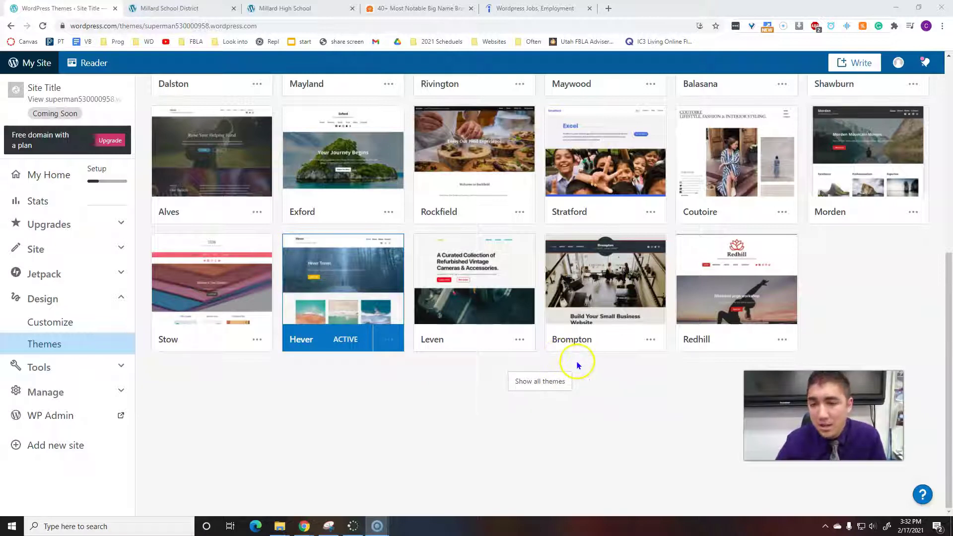
Activate Brompton from its theme details page, keeping the existing homepage content.
{"action": "left_click", "coordinate": [634, 297]}
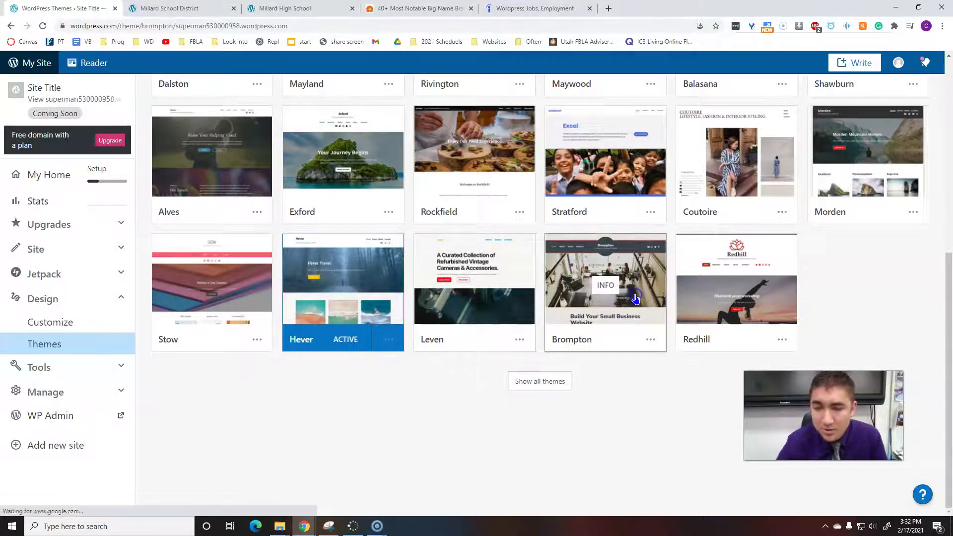
{"action": "scroll", "coordinate": [192, 325], "scroll_direction": "down", "scroll_amount": 5}
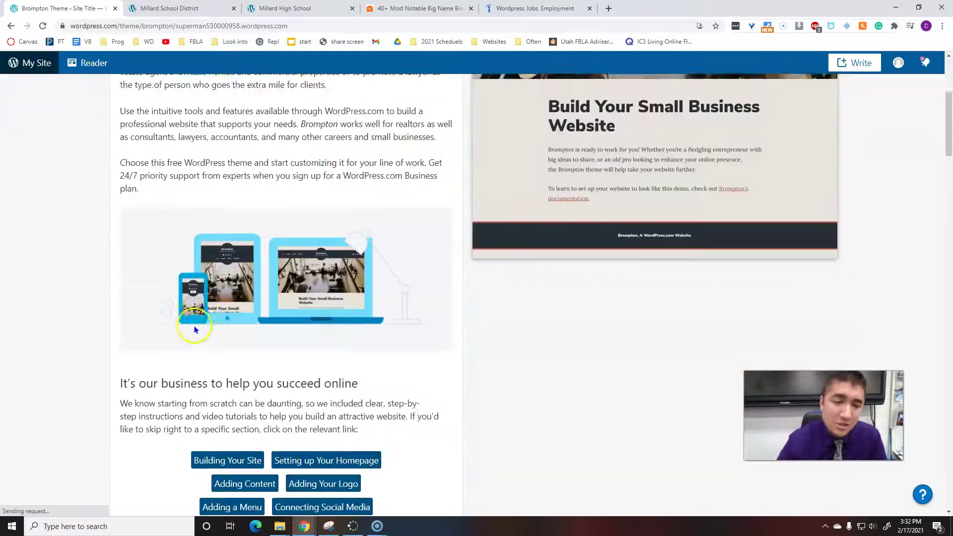
{"action": "scroll", "coordinate": [407, 371], "scroll_direction": "down", "scroll_amount": 5}
{"action": "scroll", "coordinate": [416, 372], "scroll_direction": "up", "scroll_amount": 10}
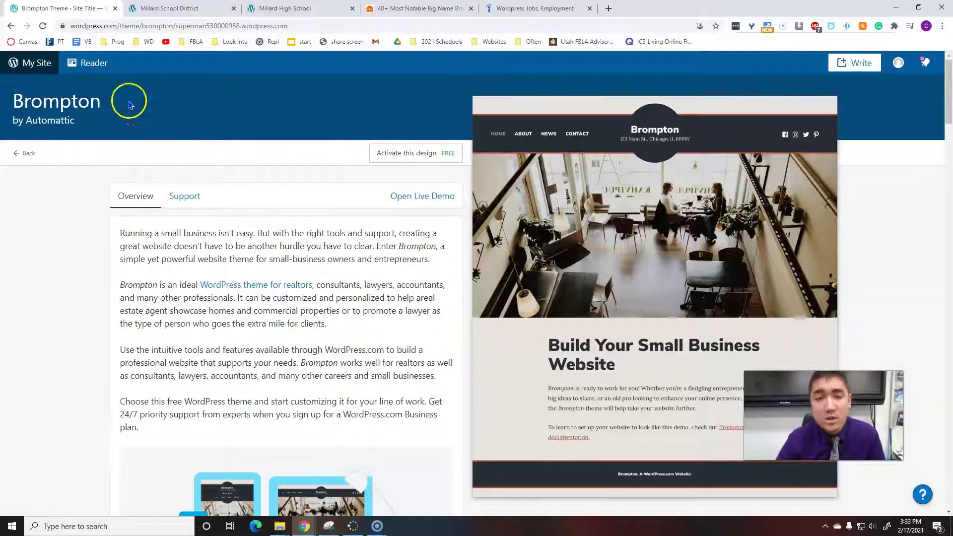
{"action": "left_click", "coordinate": [392, 158]}
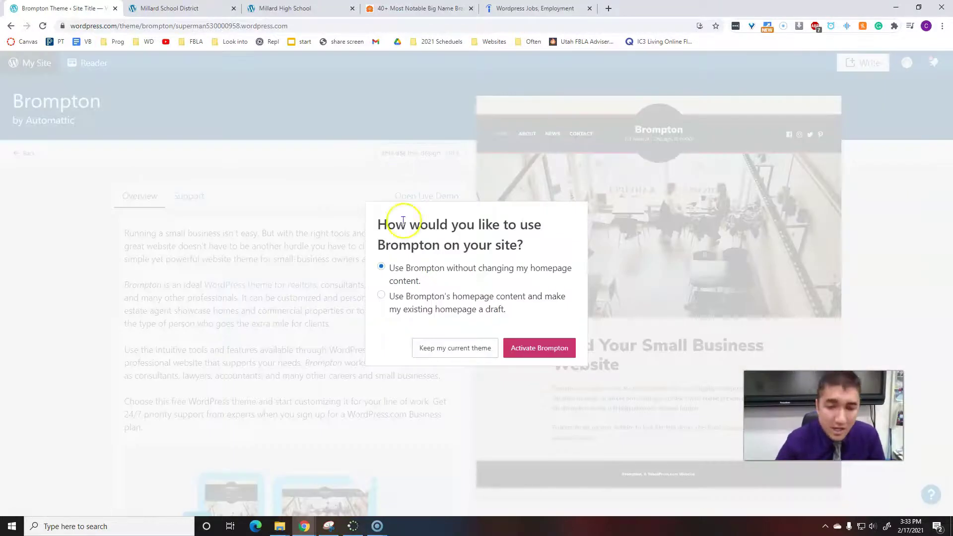
{"action": "left_click", "coordinate": [545, 348]}
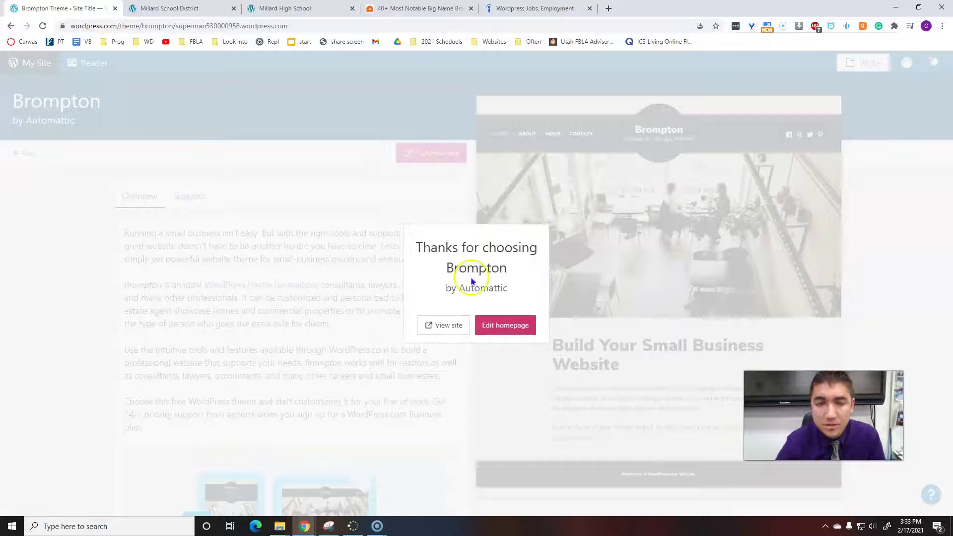
Open the homepage in the editor, skip the welcome tour, and select the 'Welcome to your new site.' heading.
{"action": "left_click", "coordinate": [509, 331]}
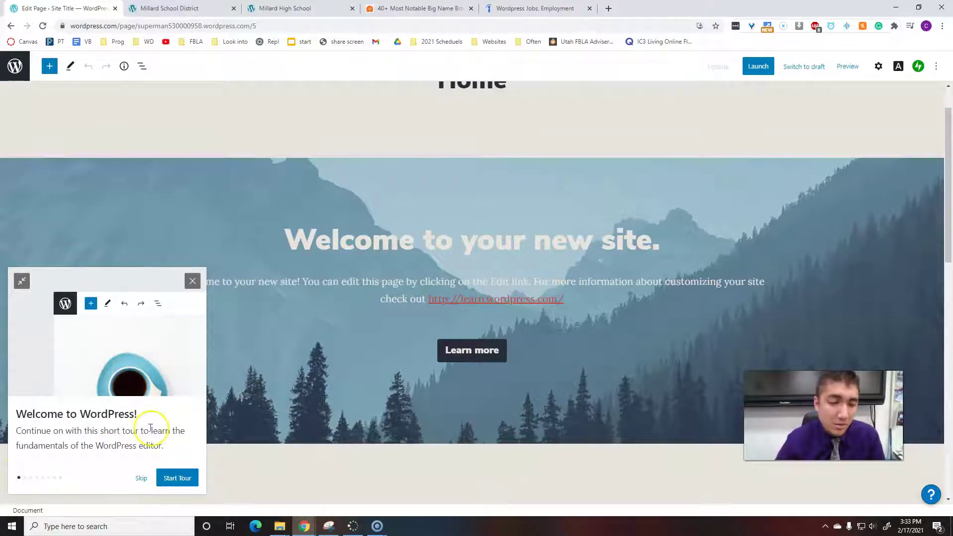
{"action": "left_click", "coordinate": [142, 479]}
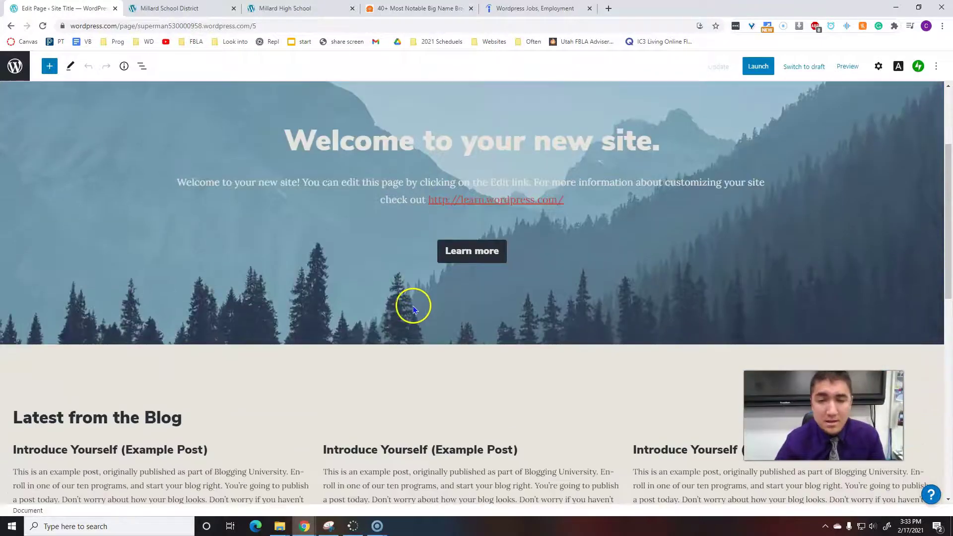
{"action": "scroll", "coordinate": [406, 302], "scroll_direction": "up", "scroll_amount": 1}
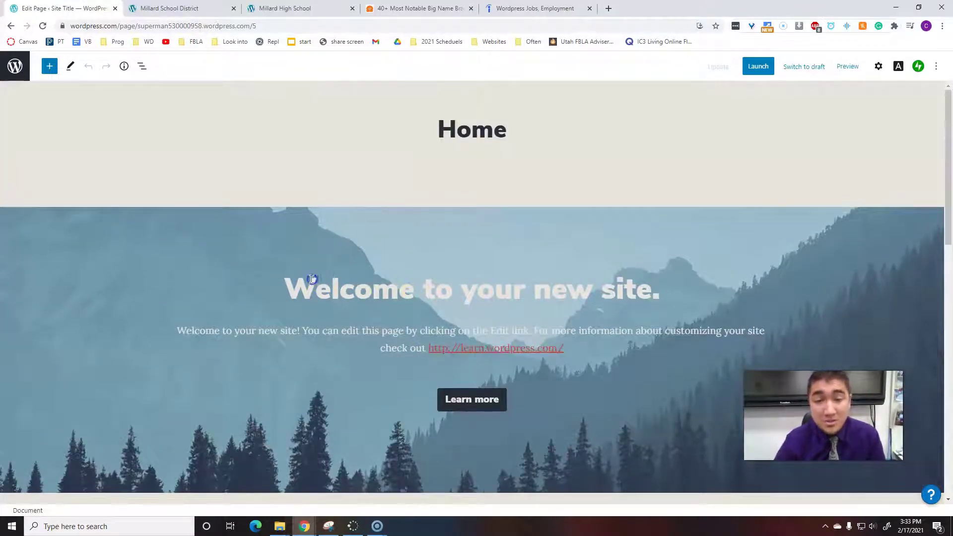
{"action": "left_click_drag", "start_coordinate": [297, 282], "coordinate": [668, 291]}
{"action": "type", "text": "Superma"}
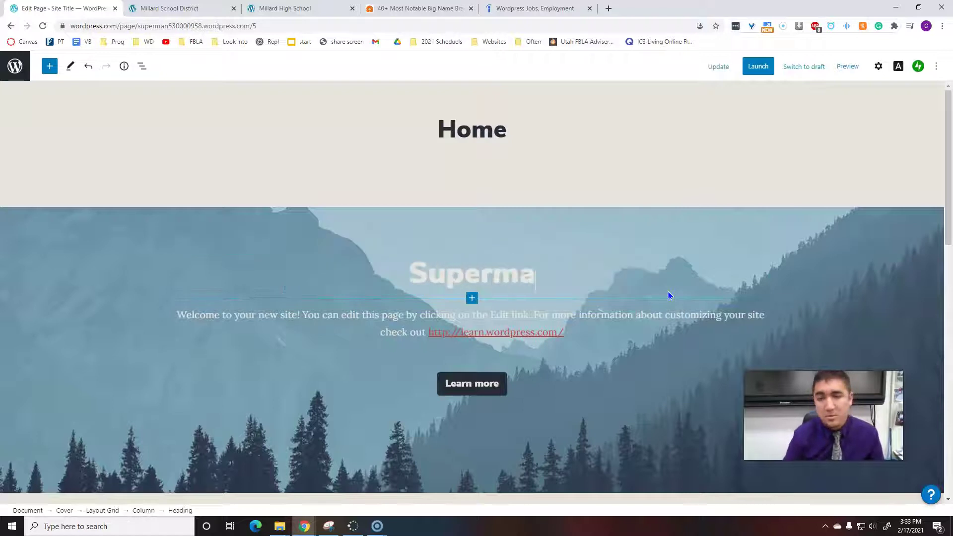
{"action": "type", "text": "n!"}
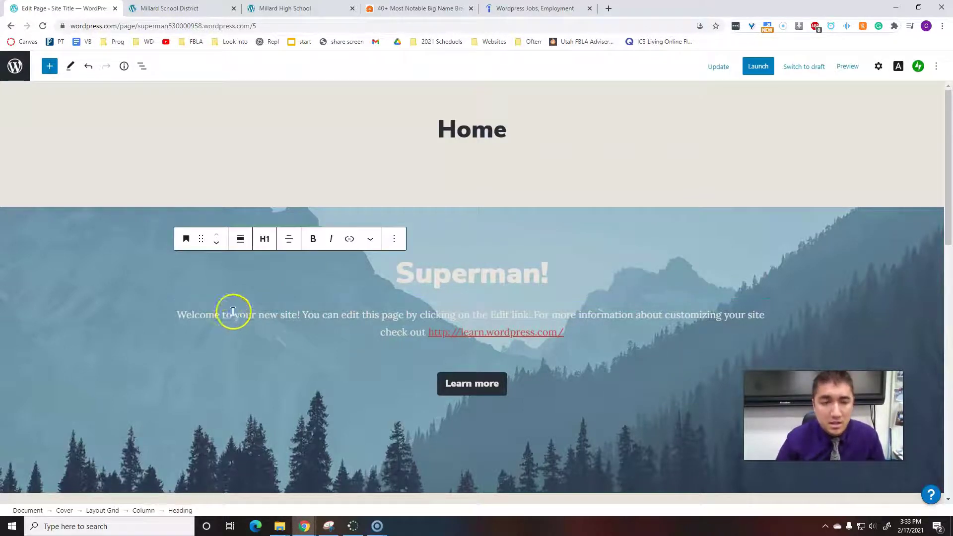
{"action": "triple_click", "coordinate": [233, 311]}
{"action": "type", "text": "Word"}
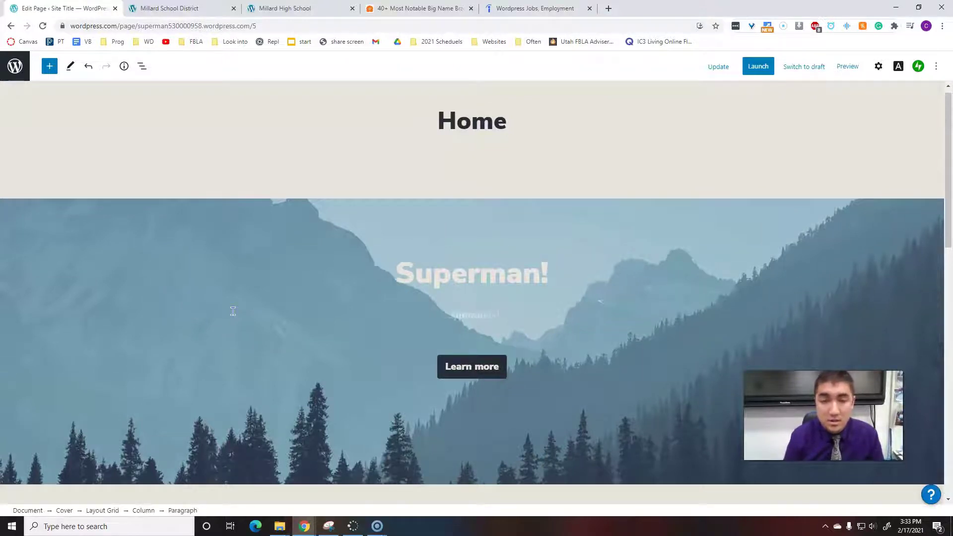
{"action": "left_click", "coordinate": [480, 366]}
{"action": "left_click", "coordinate": [542, 272]}
{"action": "double_click", "coordinate": [500, 254]}
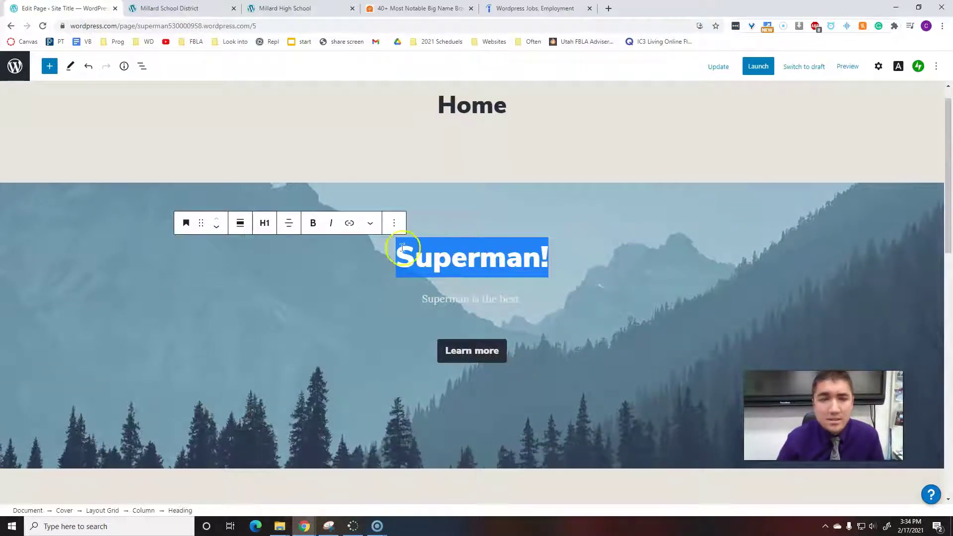
Keep the Superman! heading at level H1 and set its block to Full width.
{"action": "left_click", "coordinate": [589, 241]}
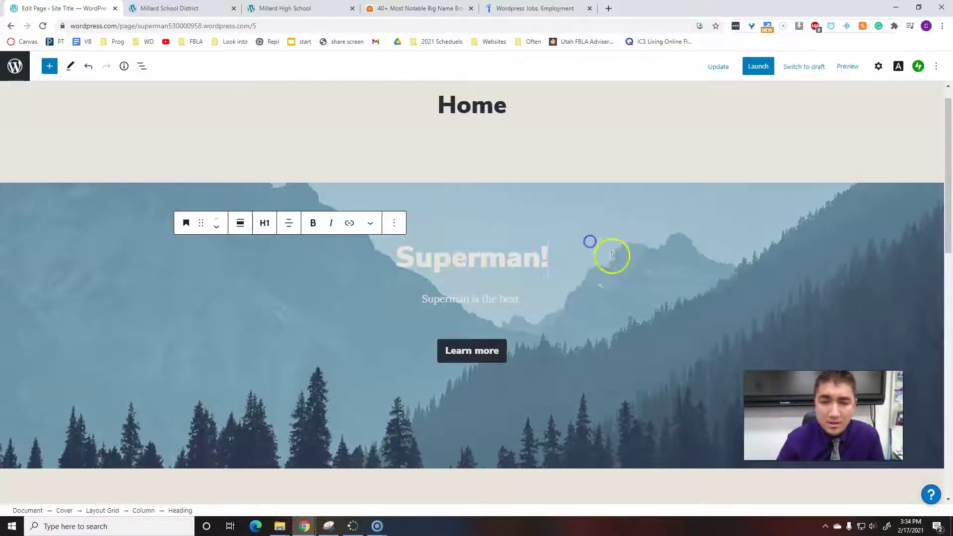
{"action": "left_click", "coordinate": [487, 247]}
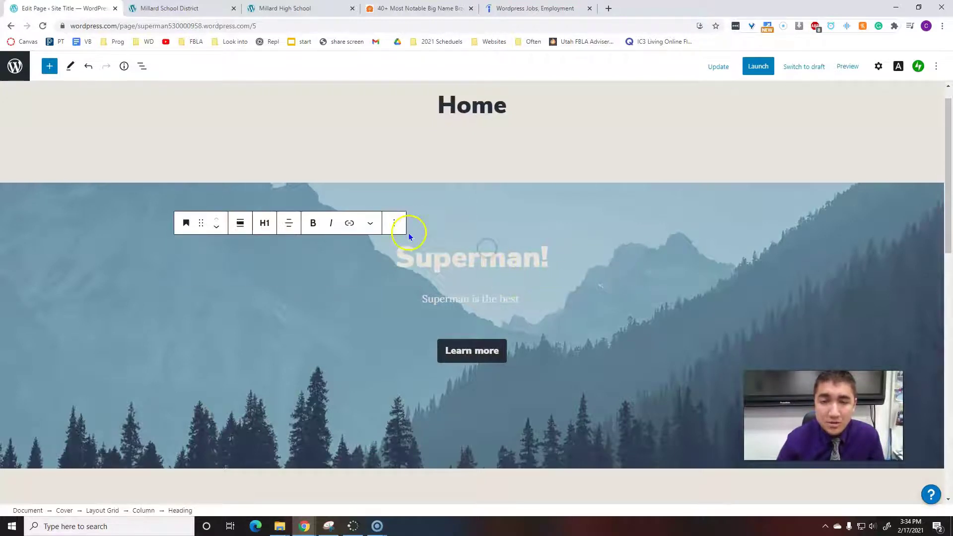
{"action": "left_click", "coordinate": [264, 222]}
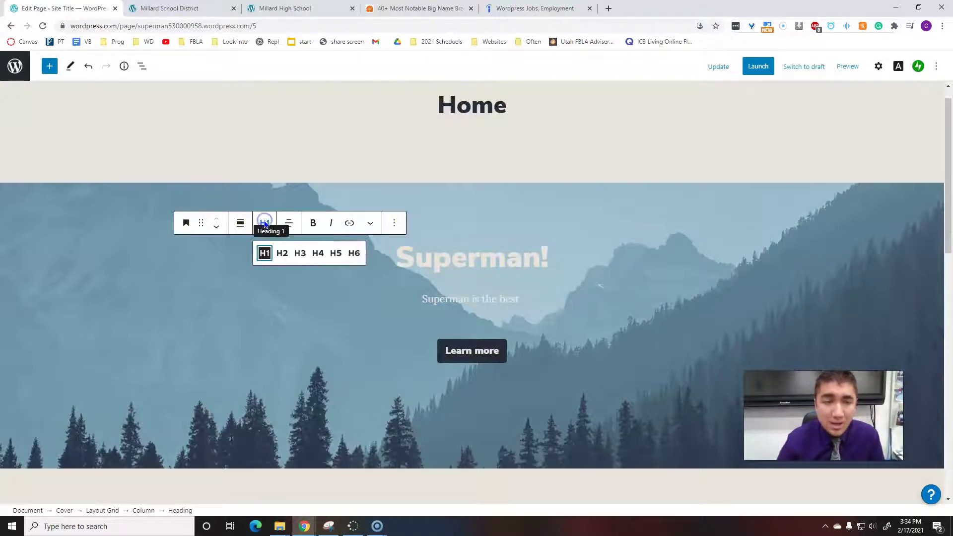
{"action": "left_click", "coordinate": [282, 250]}
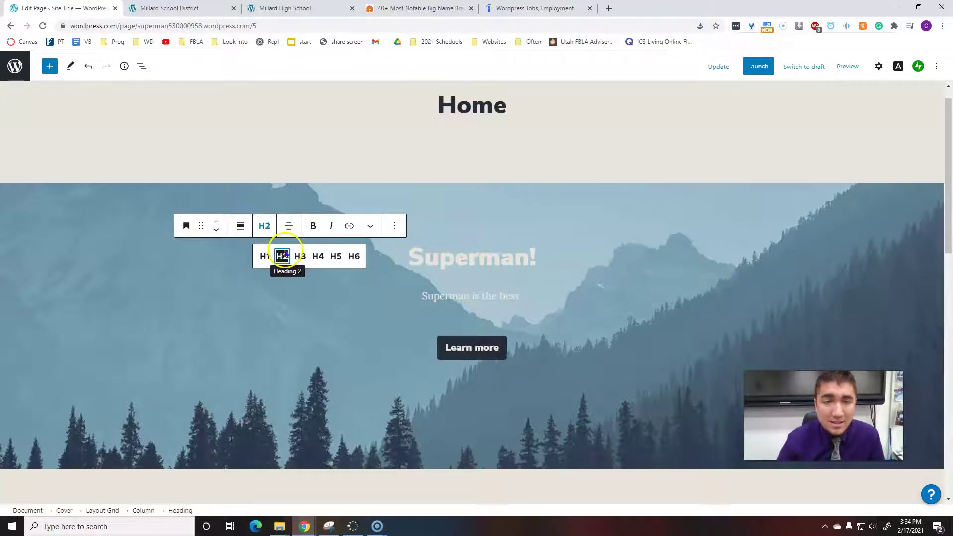
{"action": "left_click", "coordinate": [263, 236]}
{"action": "left_click", "coordinate": [264, 255]}
{"action": "left_click", "coordinate": [288, 224]}
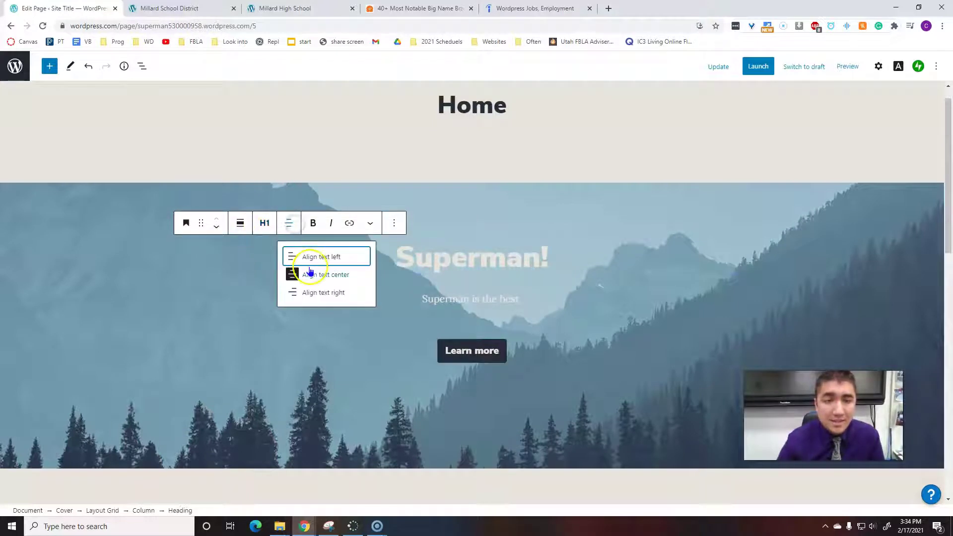
{"action": "left_click", "coordinate": [241, 223]}
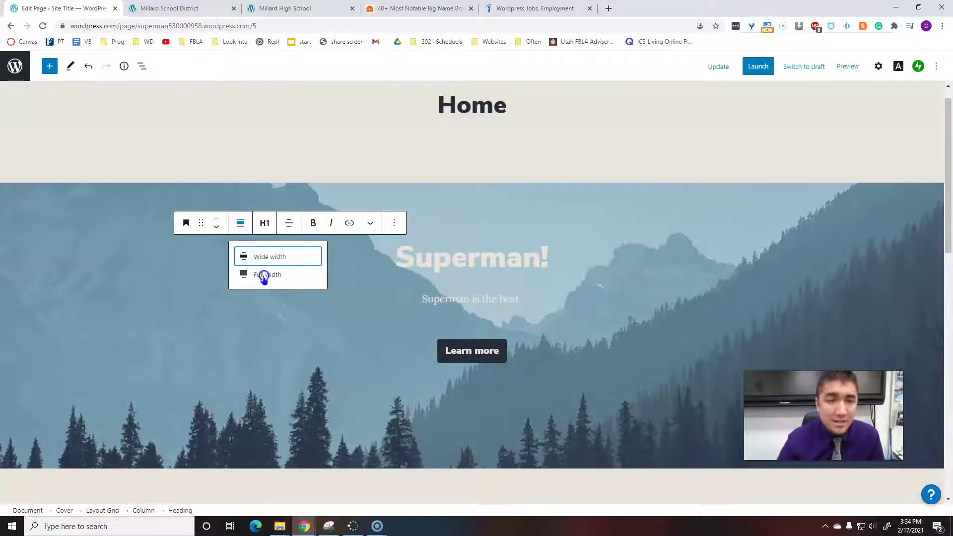
{"action": "left_click", "coordinate": [264, 276]}
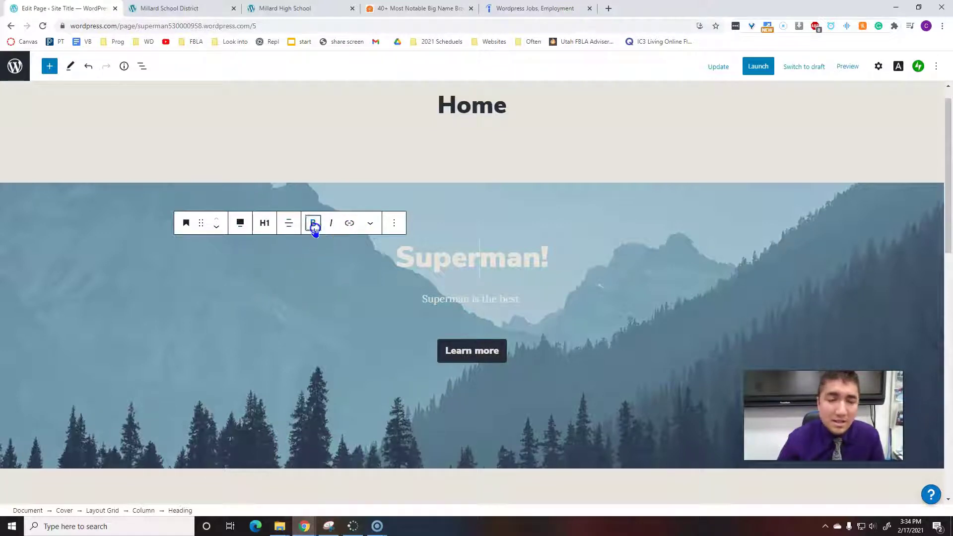
Toggle bold on and off for the Superman! text and bring up the block's More options menu.
{"action": "left_click_drag", "start_coordinate": [402, 257], "coordinate": [549, 259]}
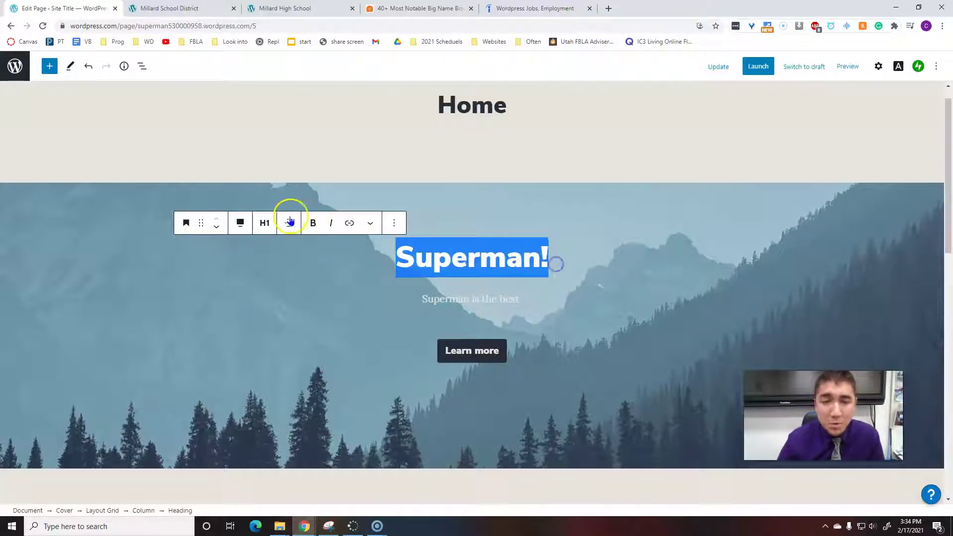
{"action": "left_click", "coordinate": [313, 222]}
{"action": "left_click", "coordinate": [313, 223]}
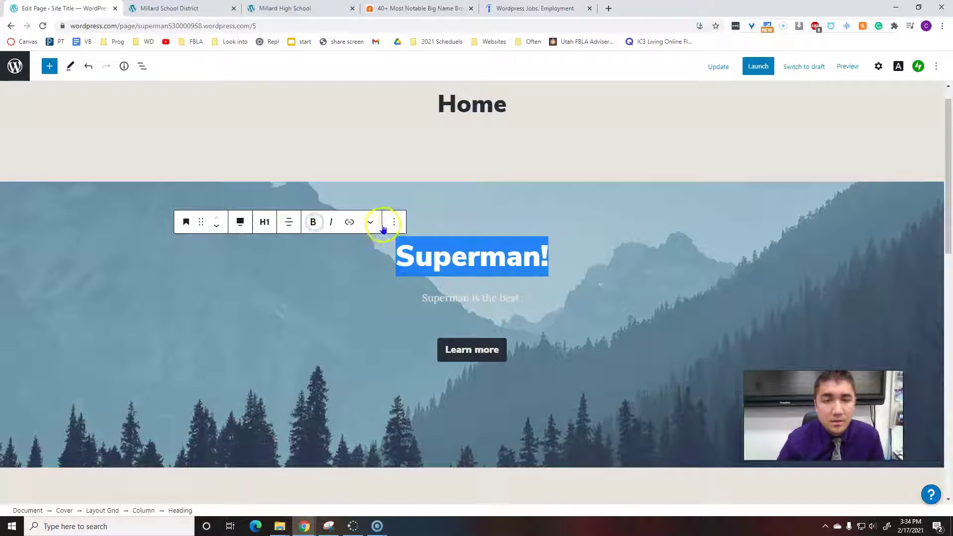
{"action": "left_click", "coordinate": [395, 223]}
{"action": "left_click", "coordinate": [393, 228]}
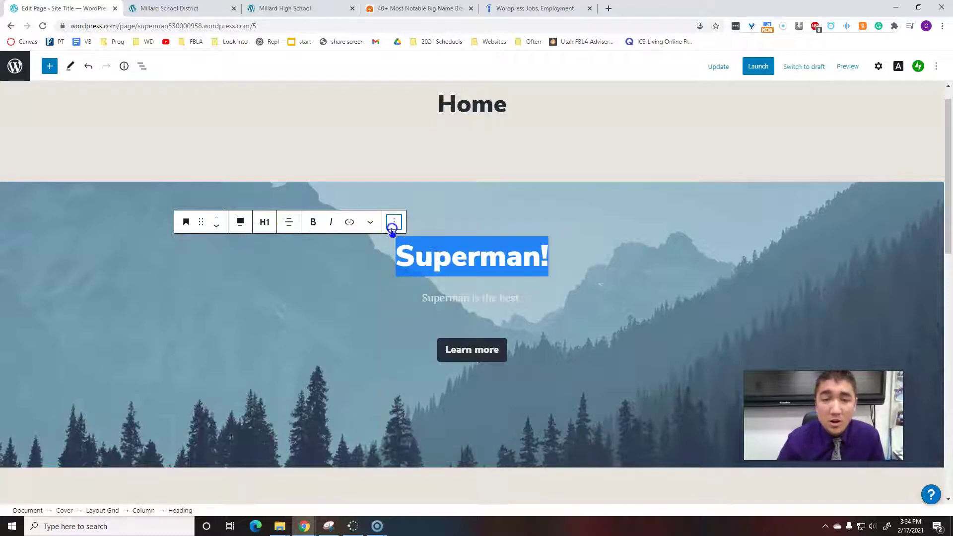
{"action": "left_click", "coordinate": [395, 223]}
{"action": "left_click", "coordinate": [395, 223]}
{"action": "left_click", "coordinate": [395, 223]}
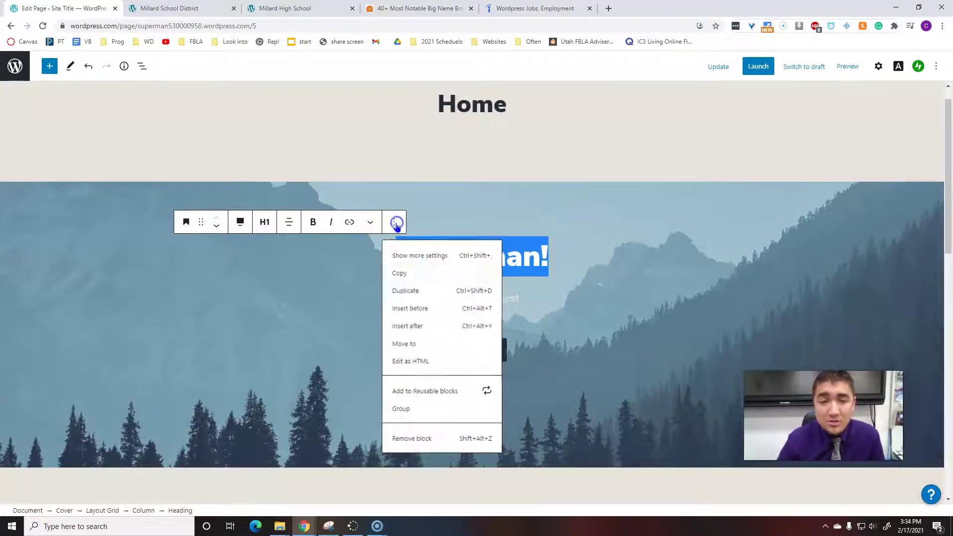
Raise the Superman! heading's Typography custom font size to 100.
{"action": "left_click", "coordinate": [405, 253]}
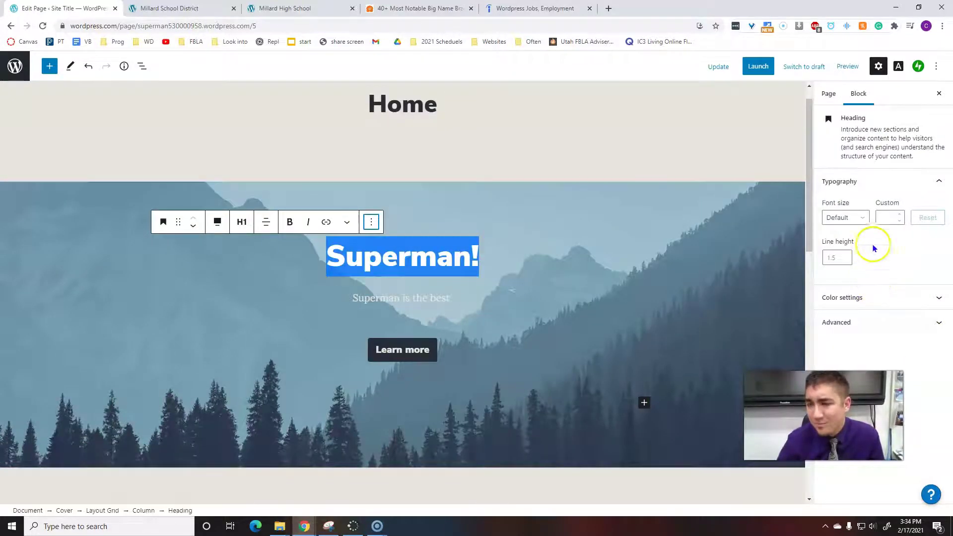
{"action": "left_click", "coordinate": [899, 214]}
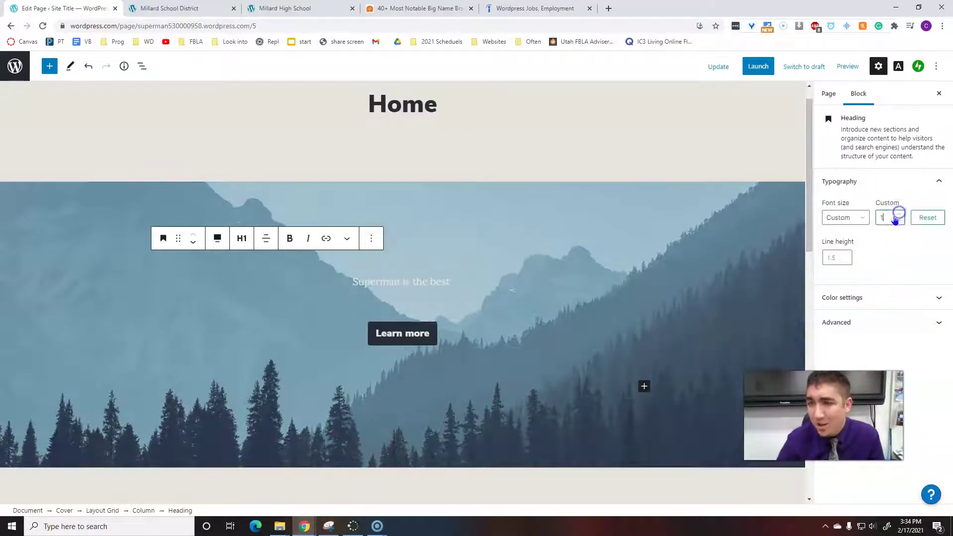
{"action": "left_click", "coordinate": [401, 283]}
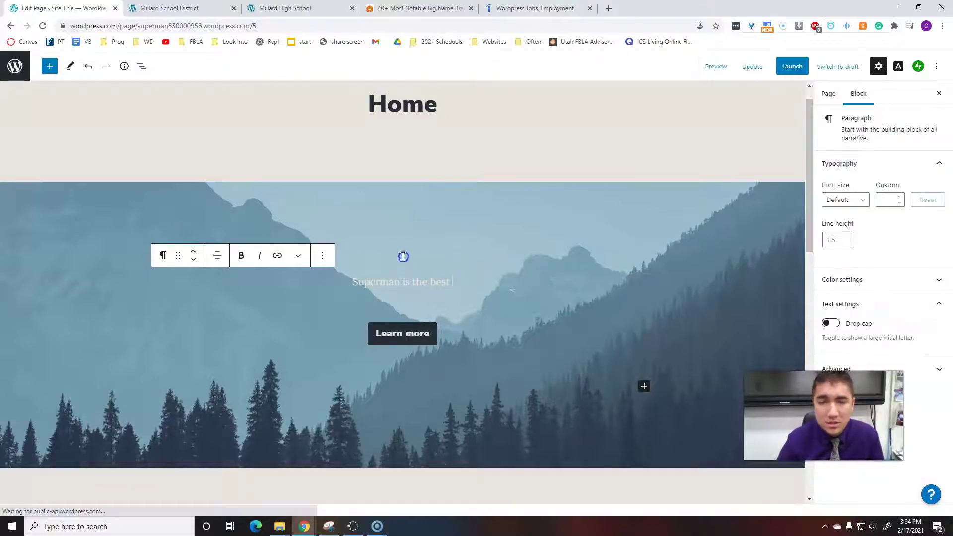
{"action": "left_click", "coordinate": [404, 258]}
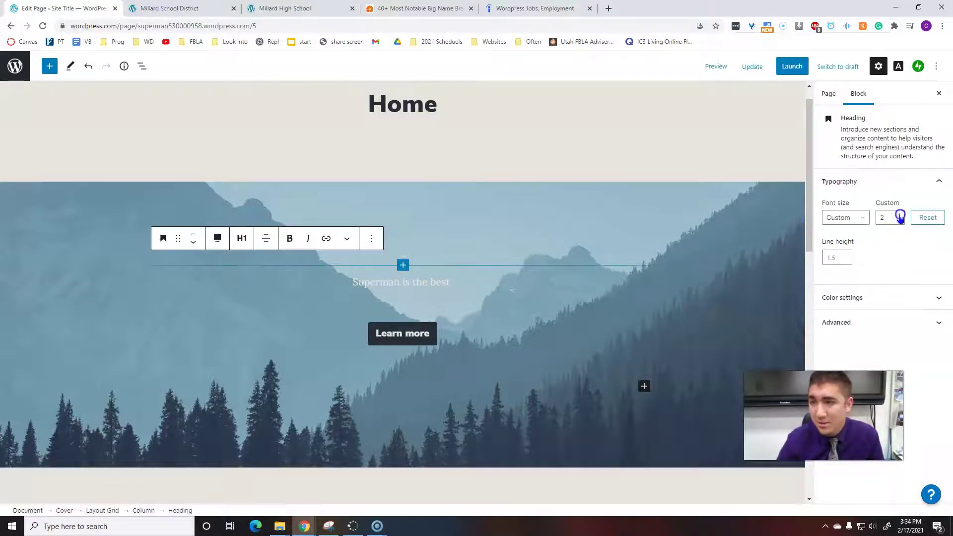
{"action": "left_click", "coordinate": [900, 216]}
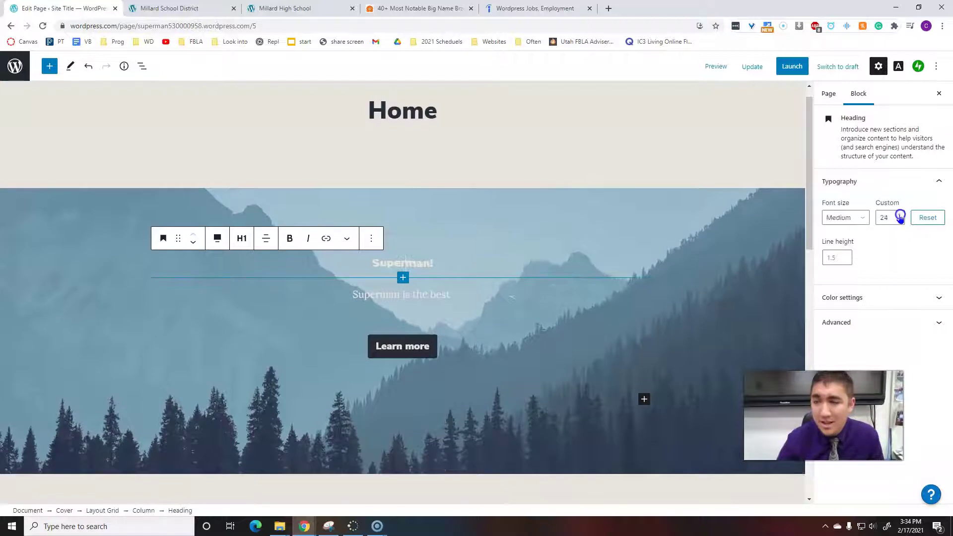
{"action": "left_click_drag", "start_coordinate": [900, 217], "coordinate": [899, 215]}
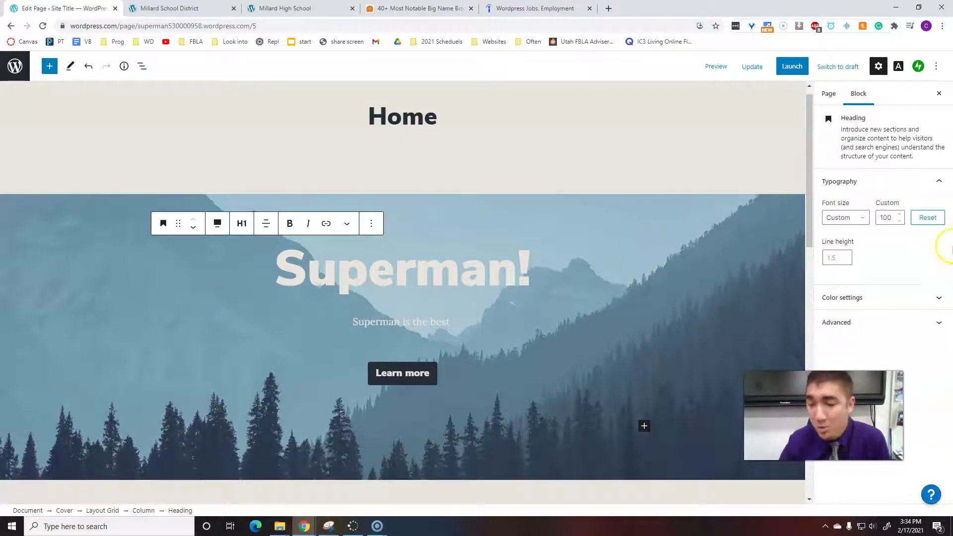
Give the Superman! heading red (#c04239) text and a white background.
{"action": "left_click", "coordinate": [874, 297]}
{"action": "left_click", "coordinate": [829, 334]}
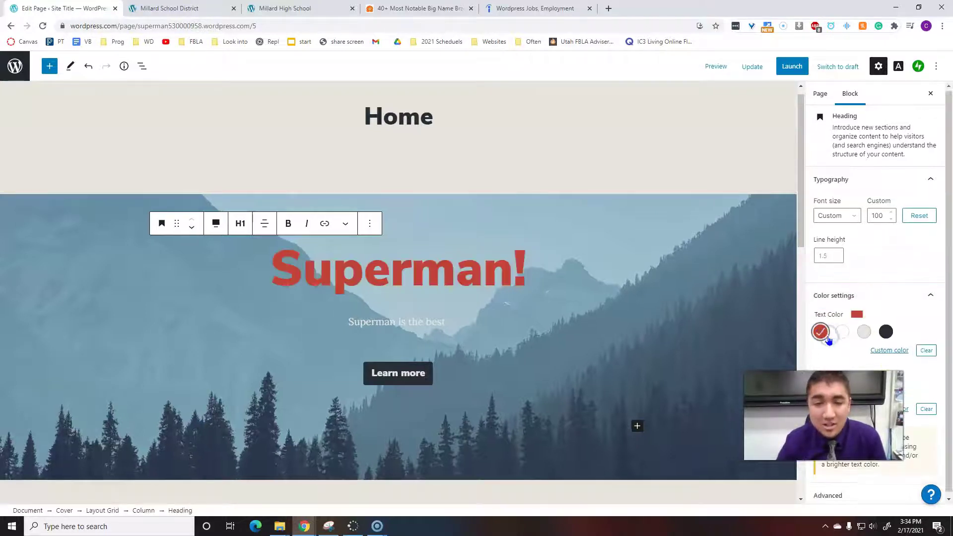
{"action": "left_click", "coordinate": [898, 348]}
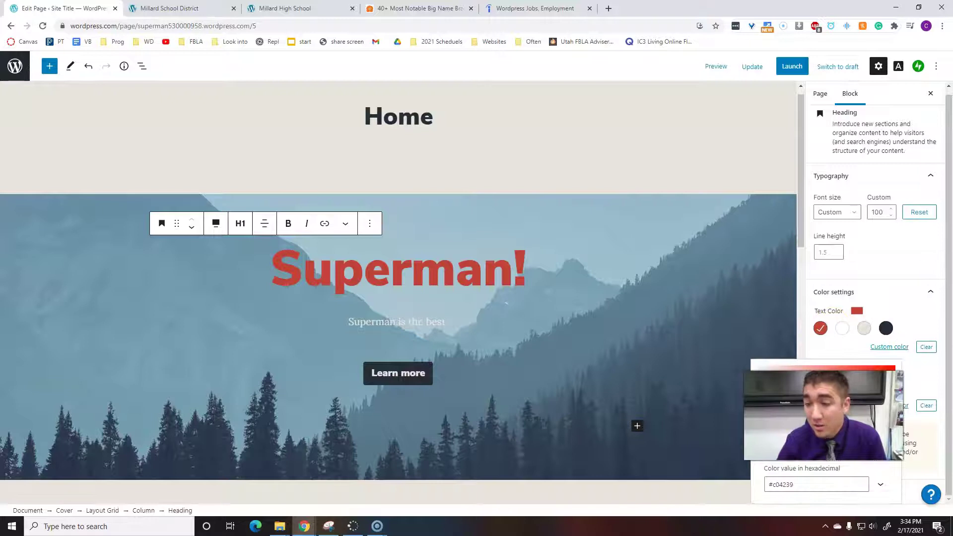
{"action": "left_click", "coordinate": [918, 319]}
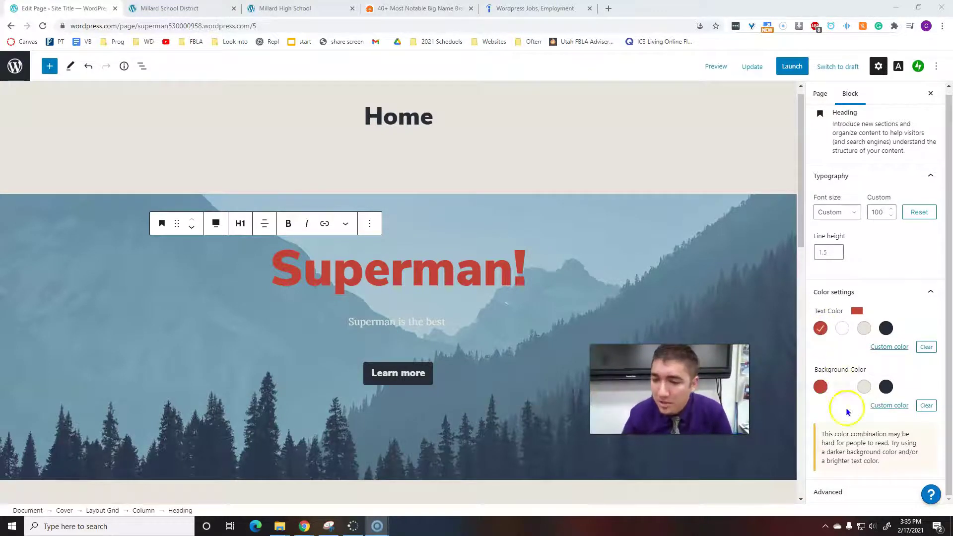
{"action": "left_click", "coordinate": [841, 387]}
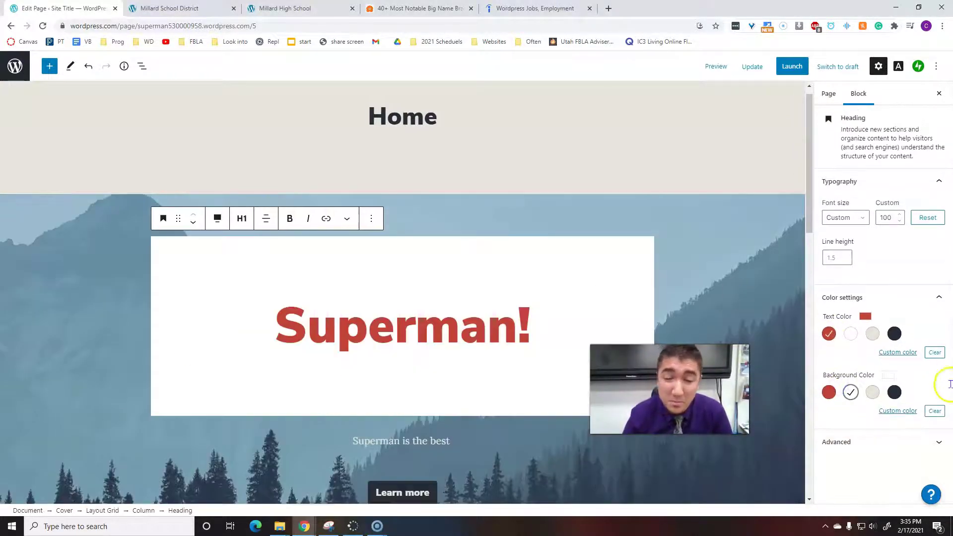
Scroll through the page, selecting the subscribe form and Latest from the Blog columns.
{"action": "scroll", "coordinate": [794, 387], "scroll_direction": "down", "scroll_amount": 4}
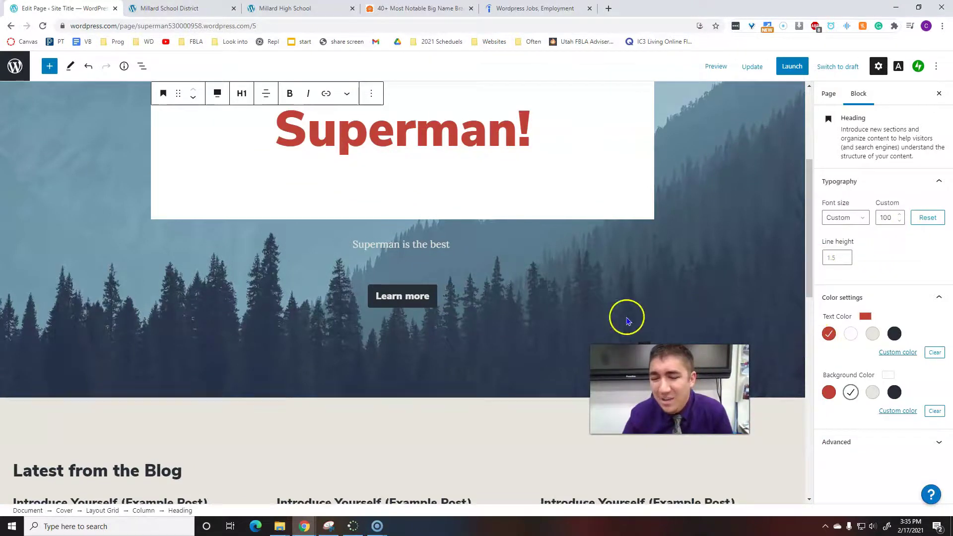
{"action": "scroll", "coordinate": [421, 319], "scroll_direction": "up", "scroll_amount": 3}
{"action": "scroll", "coordinate": [419, 365], "scroll_direction": "down", "scroll_amount": 9}
{"action": "scroll", "coordinate": [399, 377], "scroll_direction": "down", "scroll_amount": 6}
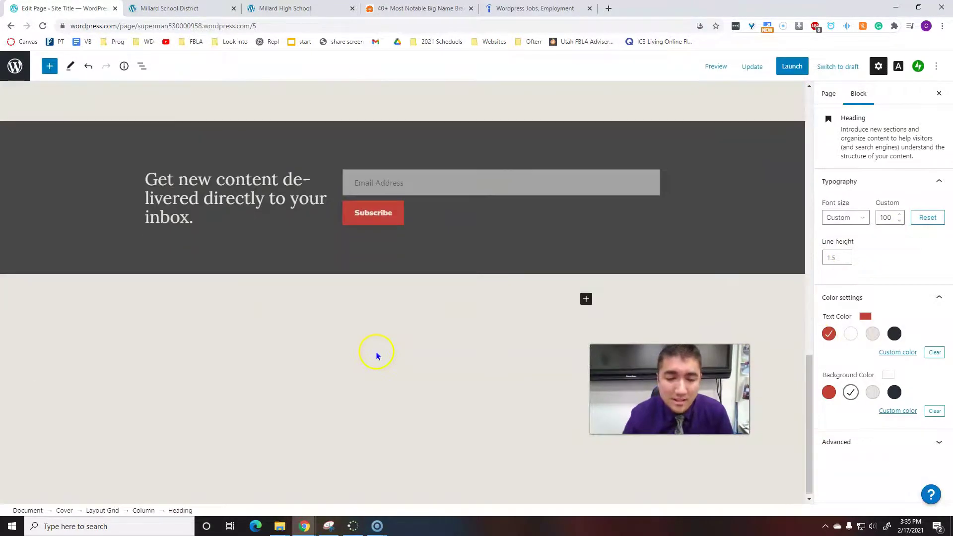
{"action": "scroll", "coordinate": [372, 355], "scroll_direction": "up", "scroll_amount": 15}
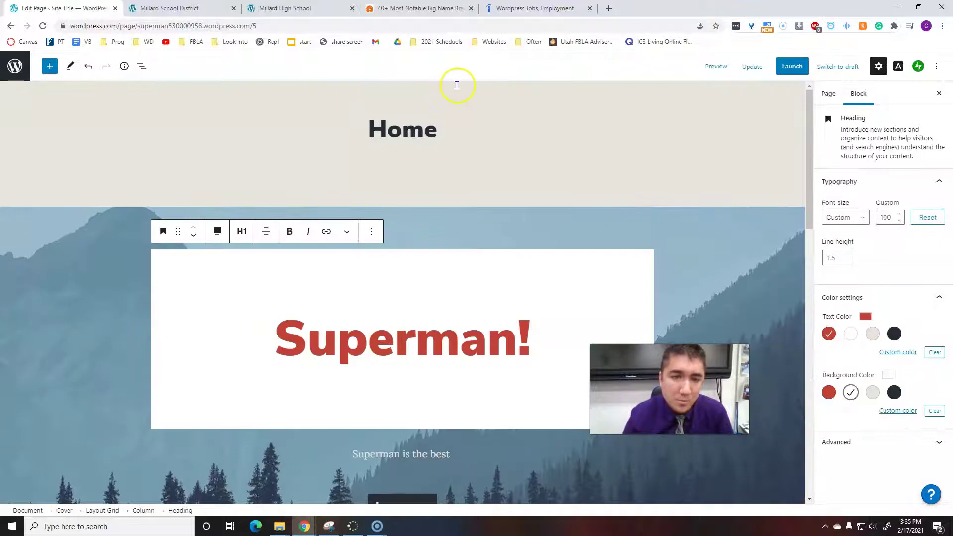
{"action": "left_click", "coordinate": [450, 233]}
{"action": "scroll", "coordinate": [450, 233], "scroll_direction": "down", "scroll_amount": 15}
{"action": "scroll", "coordinate": [364, 295], "scroll_direction": "up", "scroll_amount": 7}
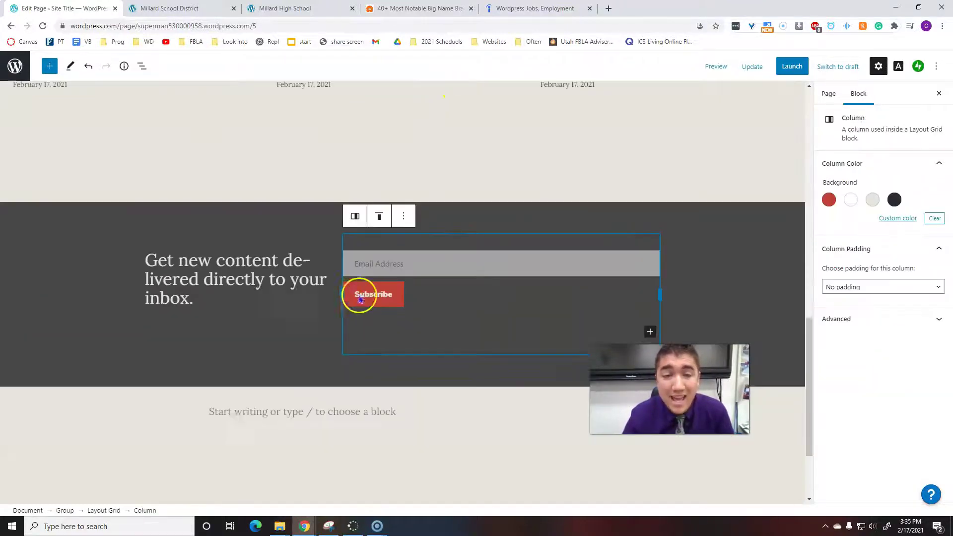
{"action": "left_click", "coordinate": [373, 298]}
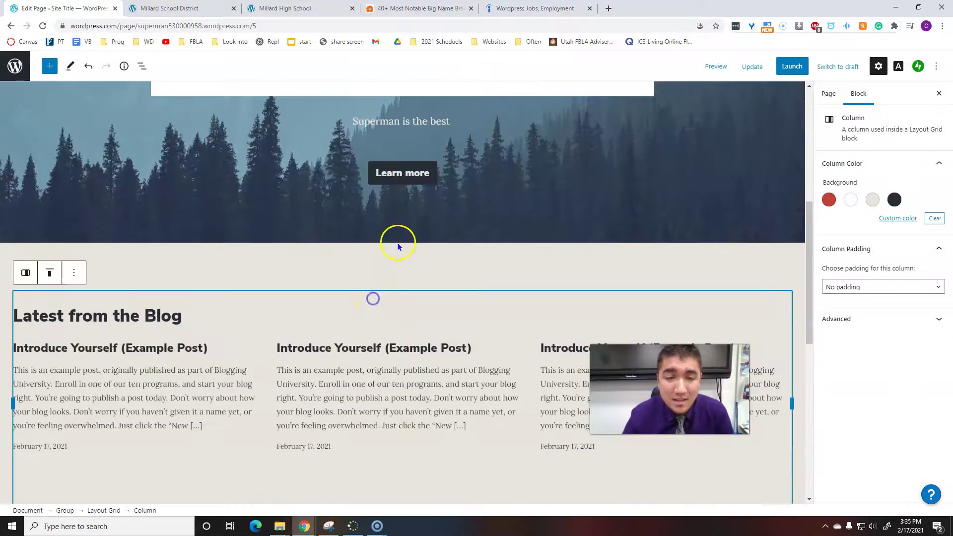
Add a paragraph inside the cover containing the text 'fjlsdkajflsdkj'.
{"action": "left_click", "coordinate": [438, 226]}
{"action": "scroll", "coordinate": [468, 358], "scroll_direction": "up", "scroll_amount": 4}
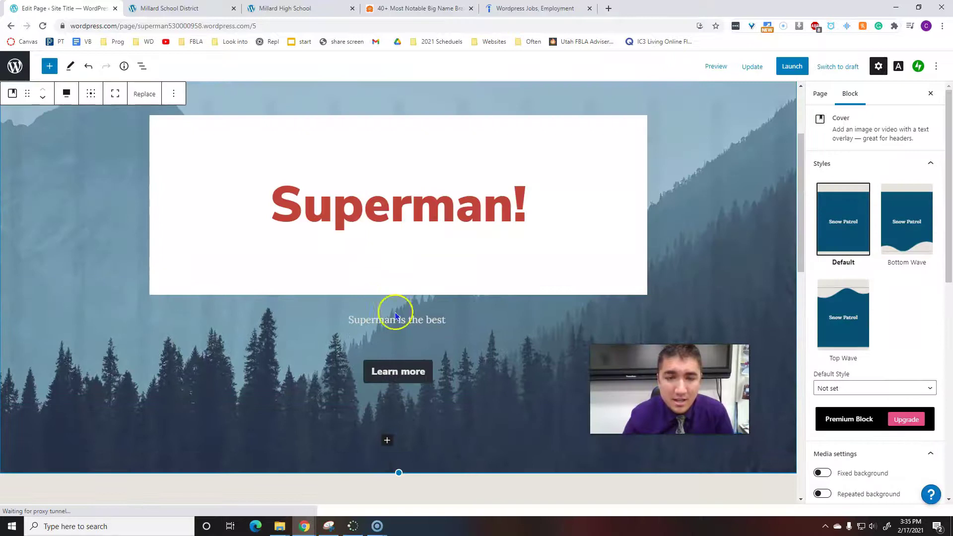
{"action": "left_click", "coordinate": [386, 441]}
{"action": "left_click", "coordinate": [387, 441]}
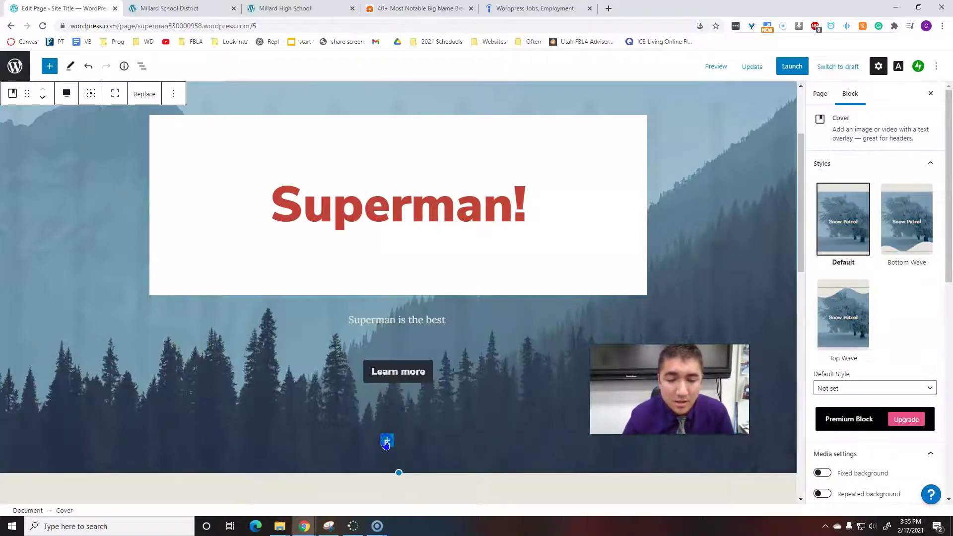
{"action": "left_click", "coordinate": [387, 441]}
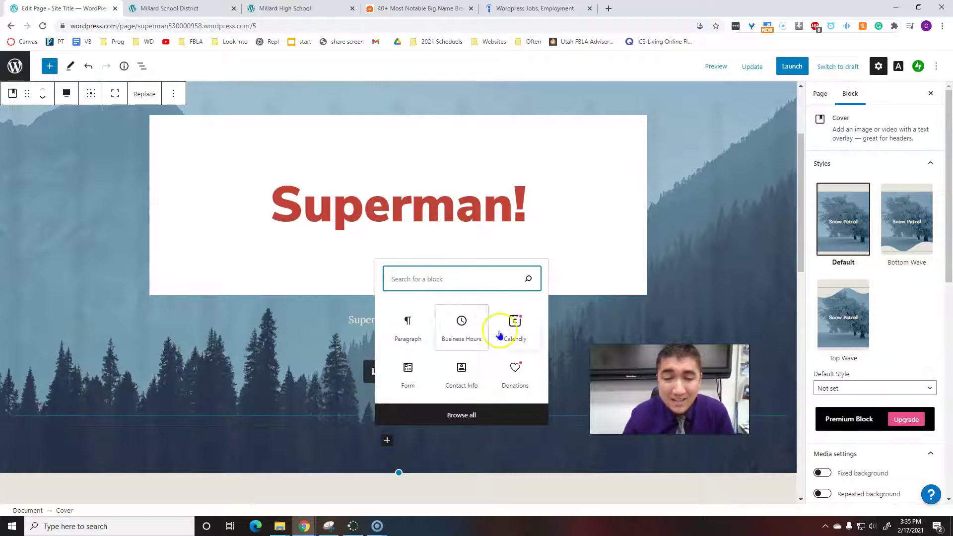
{"action": "left_click", "coordinate": [407, 342]}
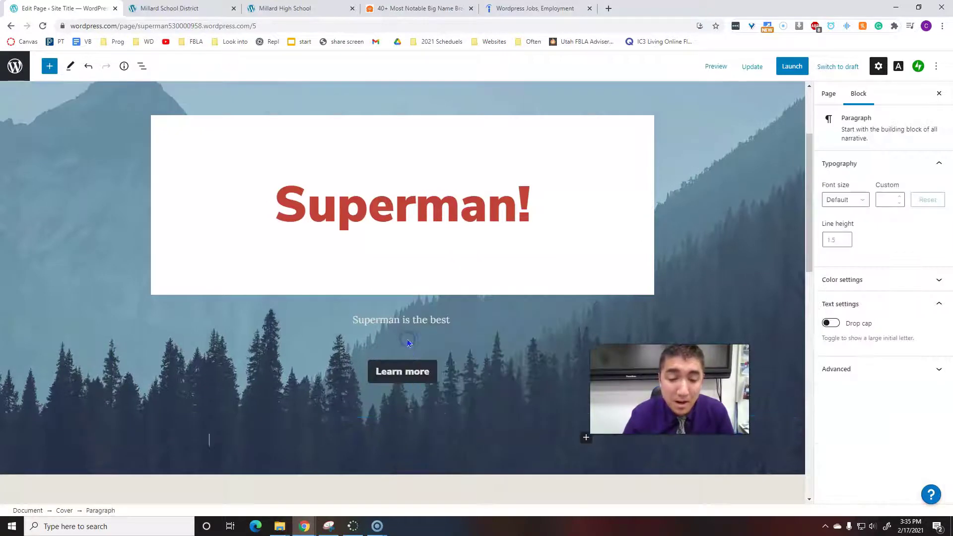
{"action": "type", "text": "fjlsdkajflsdkj"}
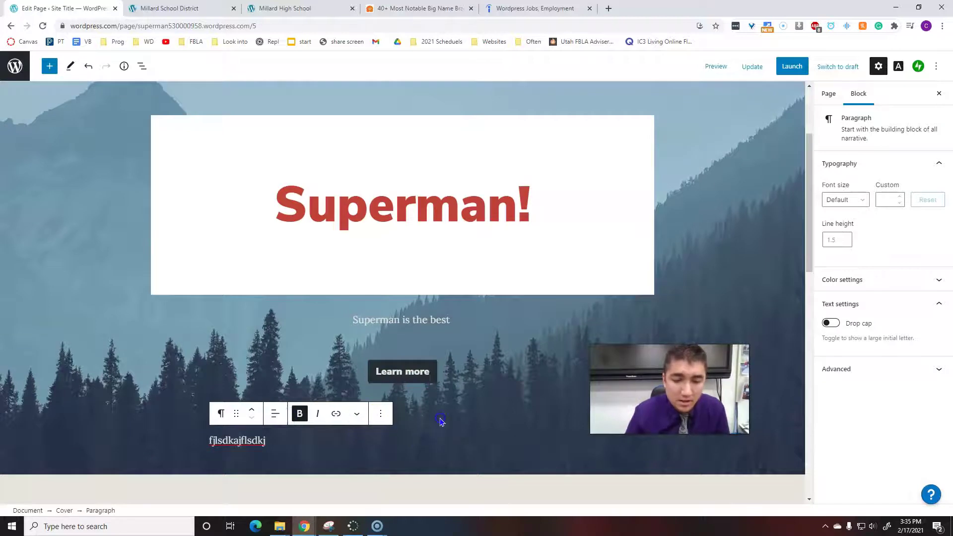
Insert an Image block below the Learn more button, found by searching 'pict'.
{"action": "left_click", "coordinate": [463, 395]}
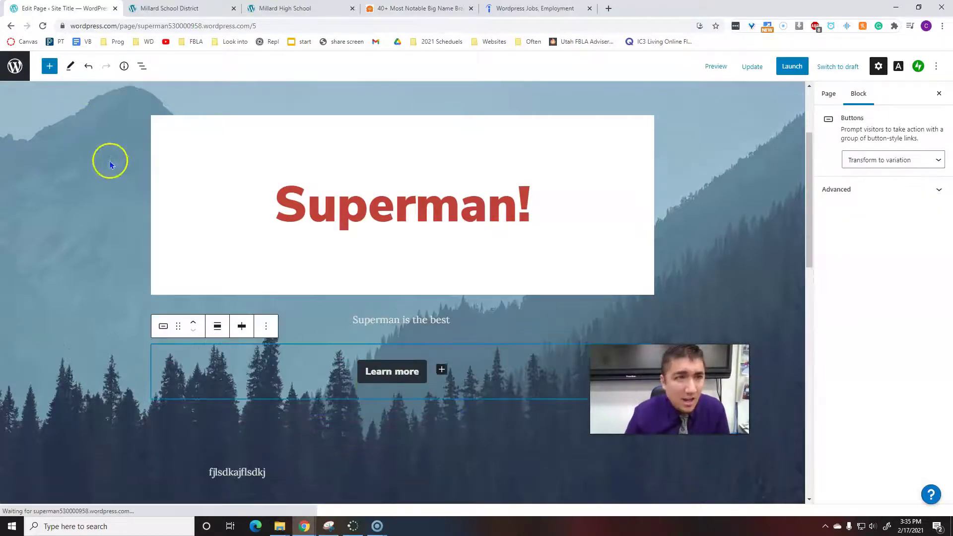
{"action": "left_click", "coordinate": [50, 67]}
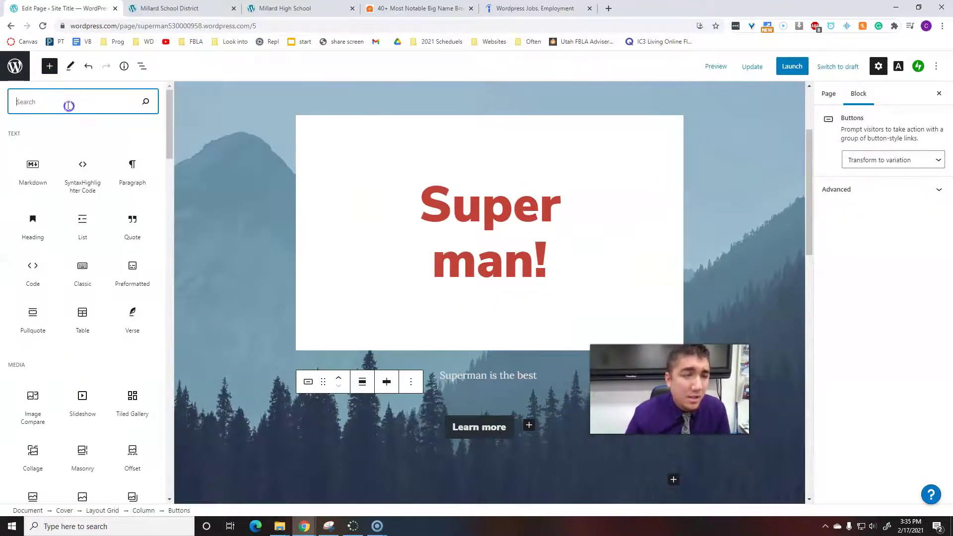
{"action": "type", "text": "picture"}
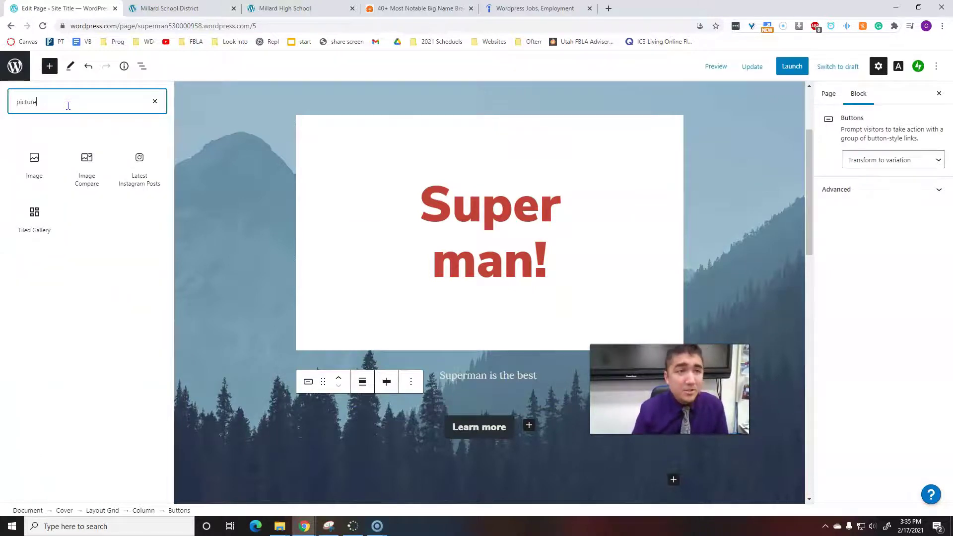
{"action": "left_click", "coordinate": [35, 156]}
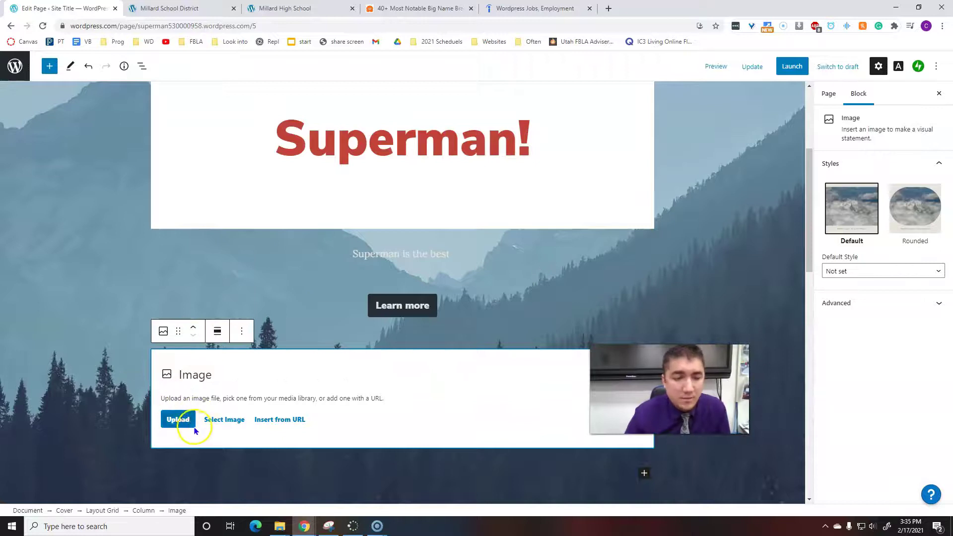
{"action": "left_click", "coordinate": [216, 421]}
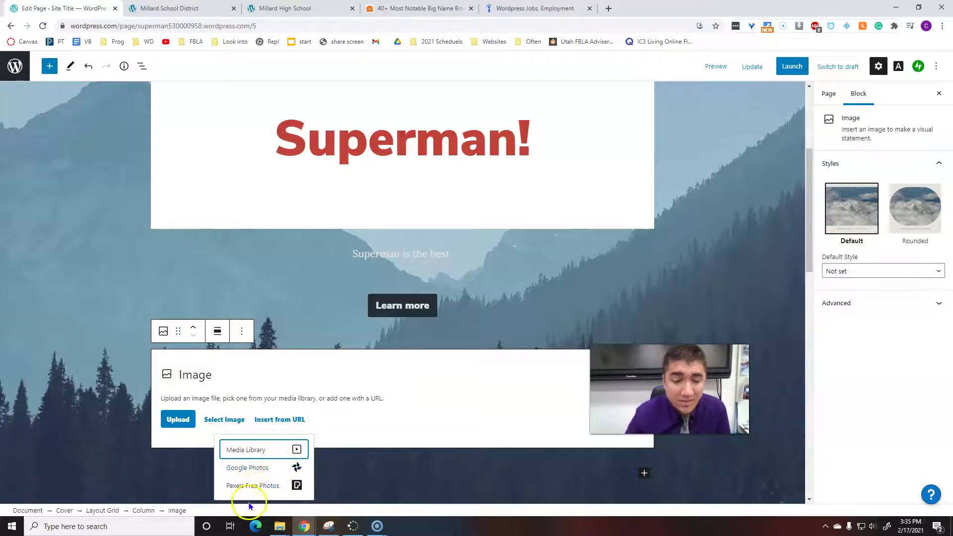
Search Pexels for 'superman' and insert the photo of the caped boy at a window.
{"action": "left_click", "coordinate": [237, 491]}
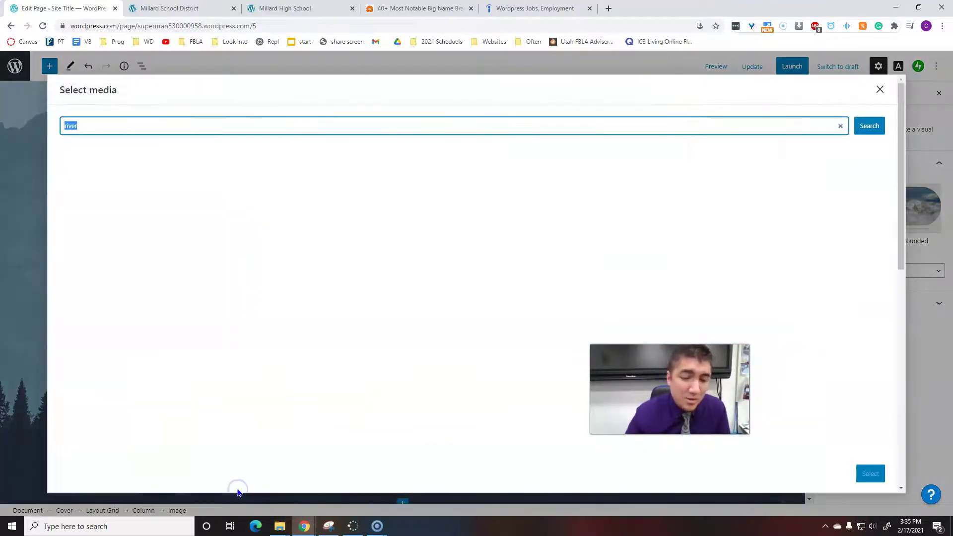
{"action": "scroll", "coordinate": [245, 365], "scroll_direction": "down", "scroll_amount": 5}
{"action": "scroll", "coordinate": [247, 366], "scroll_direction": "down", "scroll_amount": 3}
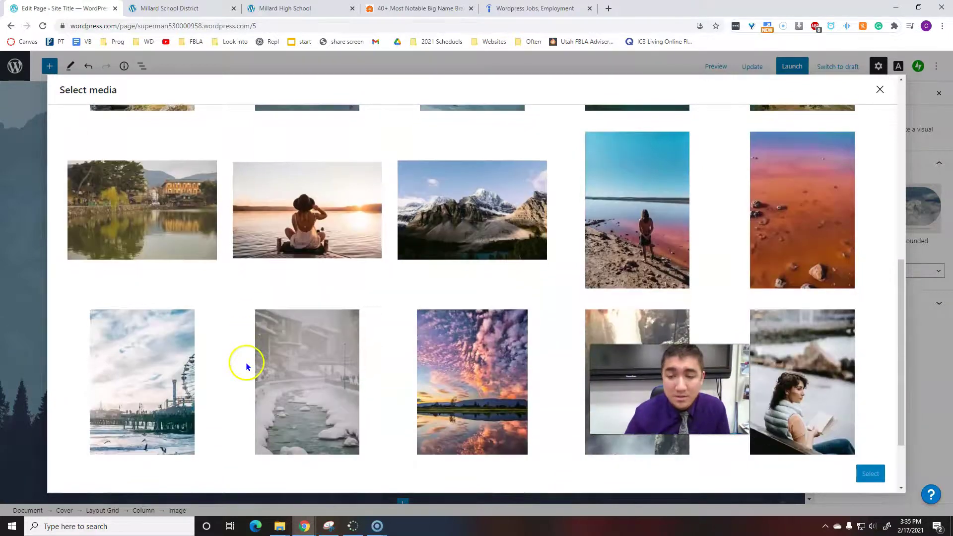
{"action": "scroll", "coordinate": [243, 368], "scroll_direction": "down", "scroll_amount": 2}
{"action": "scroll", "coordinate": [242, 368], "scroll_direction": "up", "scroll_amount": 10}
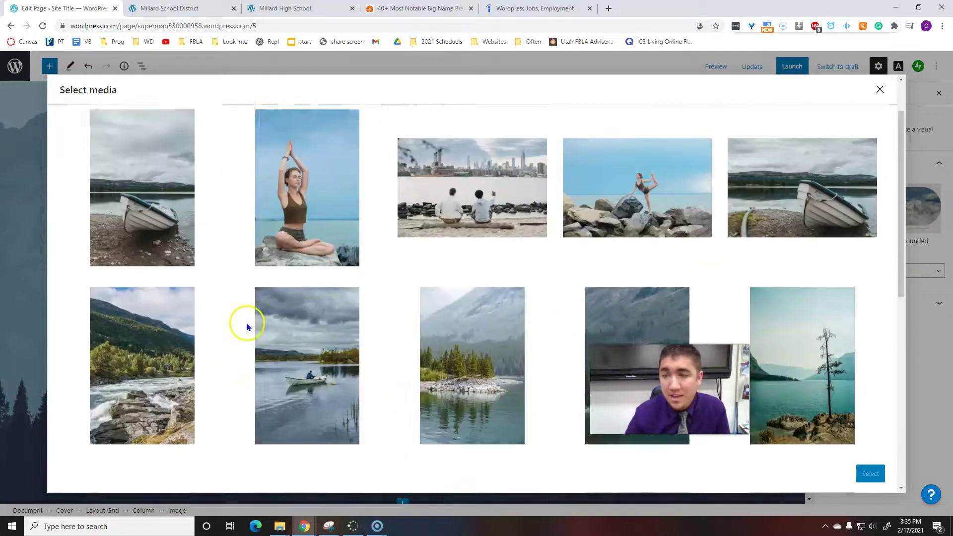
{"action": "double_click", "coordinate": [178, 119]}
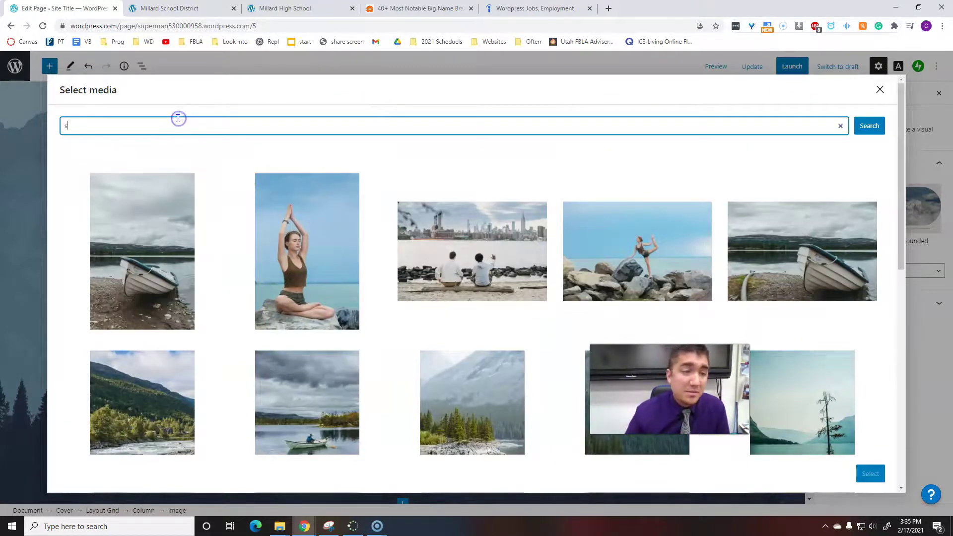
{"action": "type", "text": "superman"}
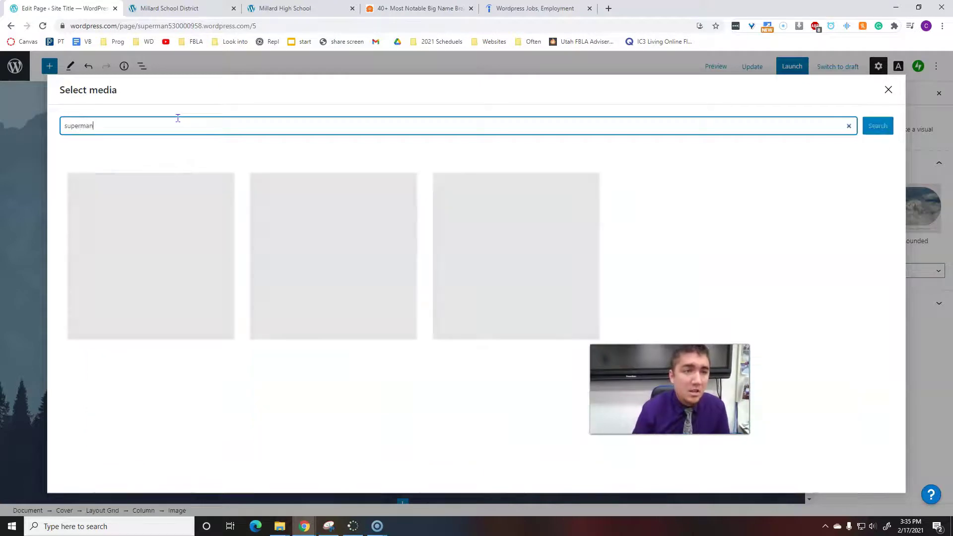
{"action": "scroll", "coordinate": [181, 223], "scroll_direction": "down", "scroll_amount": 8}
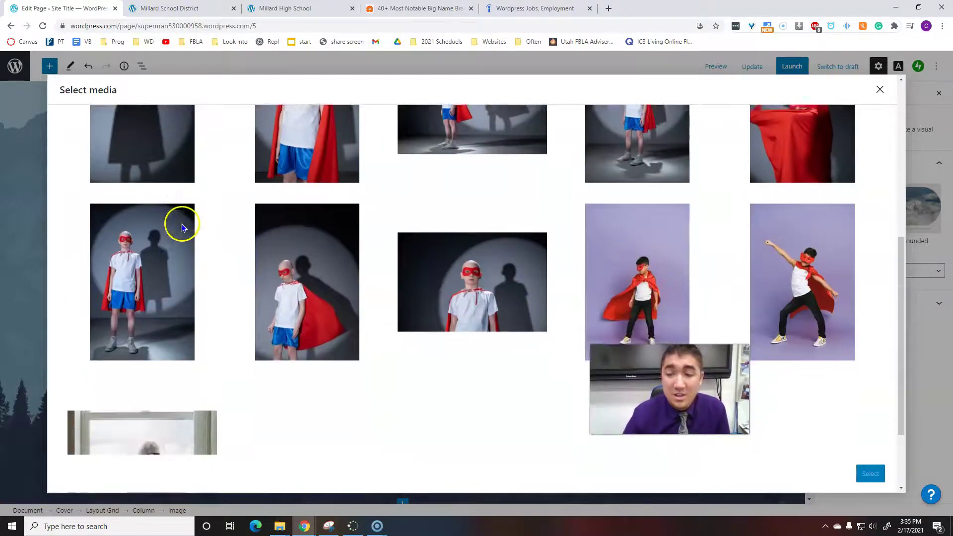
{"action": "left_click", "coordinate": [174, 380]}
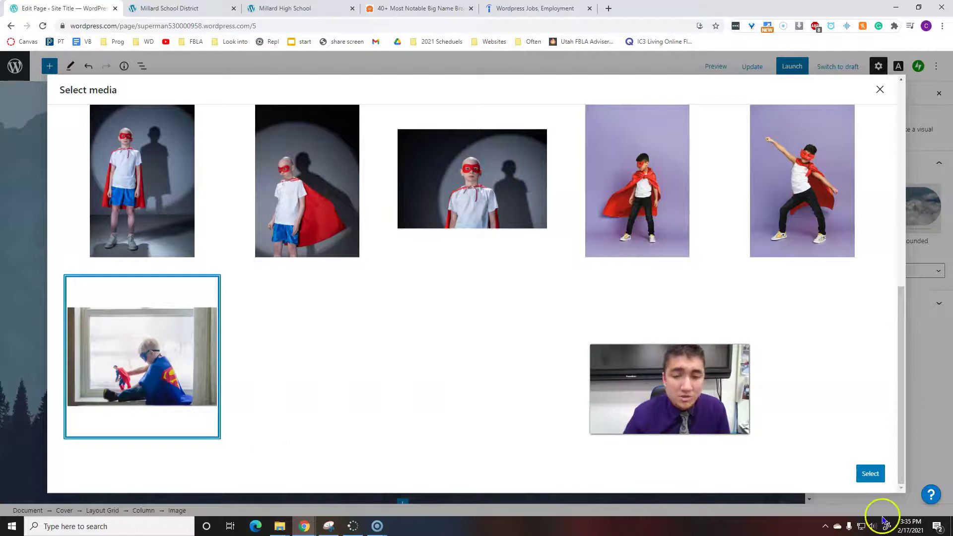
{"action": "left_click", "coordinate": [870, 473]}
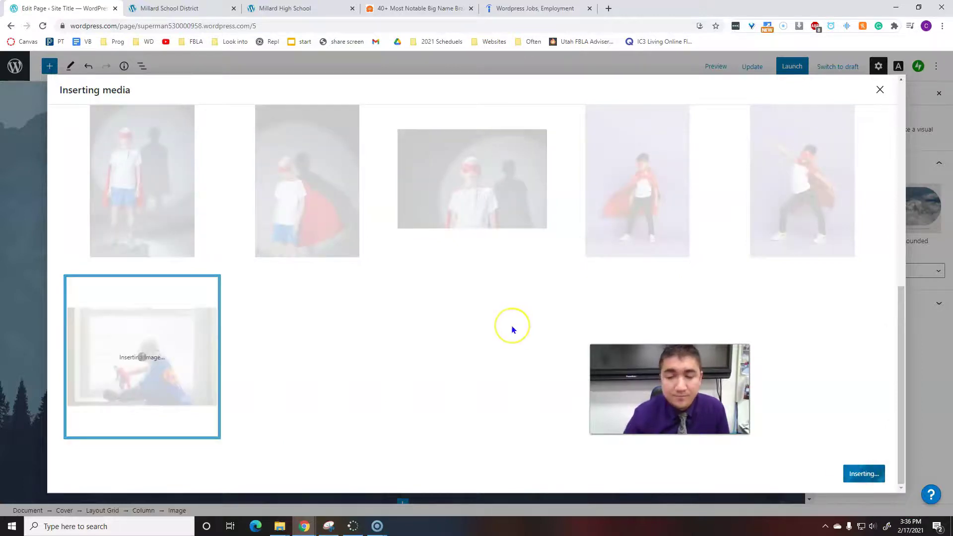
{"action": "scroll", "coordinate": [425, 326], "scroll_direction": "up", "scroll_amount": 2}
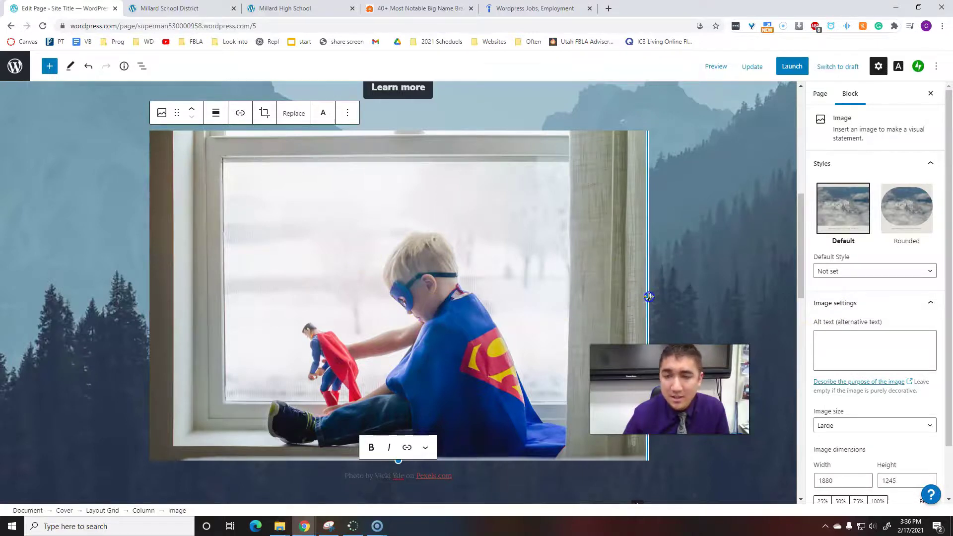
Shrink the Superman-cape photo to a narrower width beneath the Learn more button.
{"action": "left_click_drag", "start_coordinate": [648, 296], "coordinate": [567, 268]}
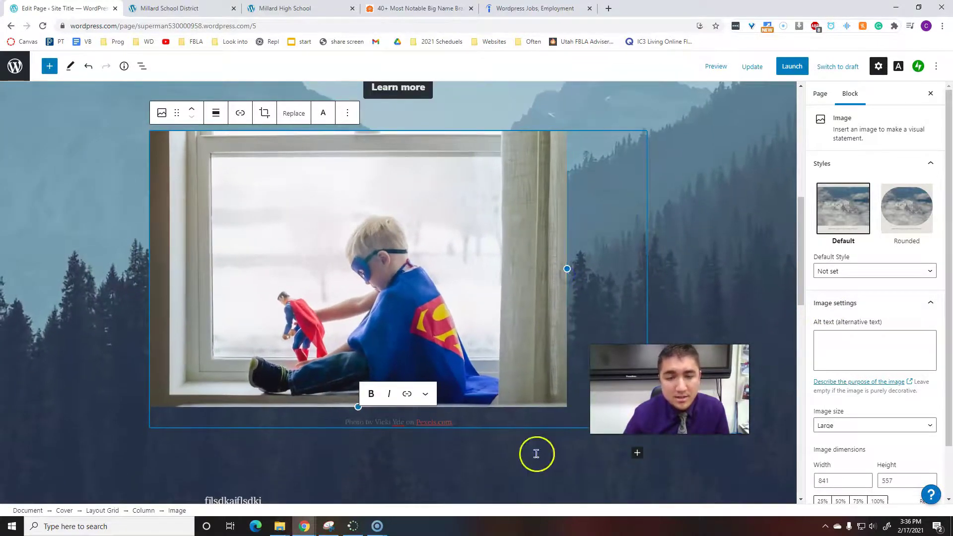
{"action": "left_click", "coordinate": [505, 449]}
{"action": "scroll", "coordinate": [226, 390], "scroll_direction": "down", "scroll_amount": 5}
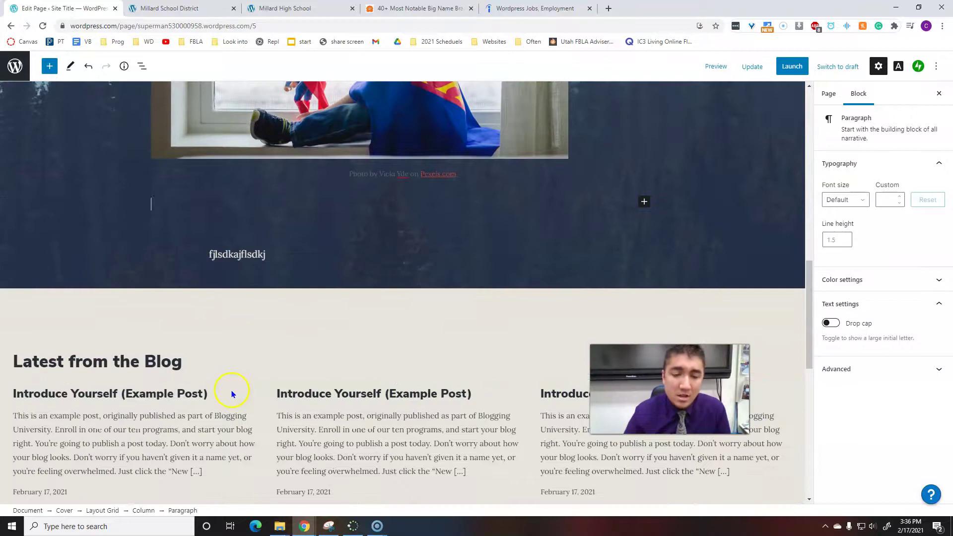
{"action": "scroll", "coordinate": [278, 362], "scroll_direction": "down", "scroll_amount": 5}
{"action": "scroll", "coordinate": [279, 361], "scroll_direction": "up", "scroll_amount": 15}
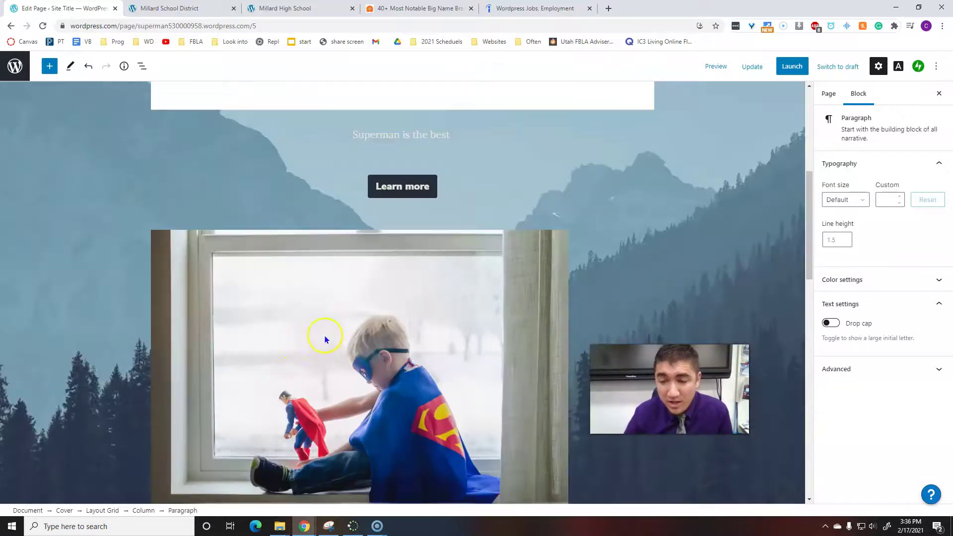
{"action": "scroll", "coordinate": [324, 334], "scroll_direction": "up", "scroll_amount": 1}
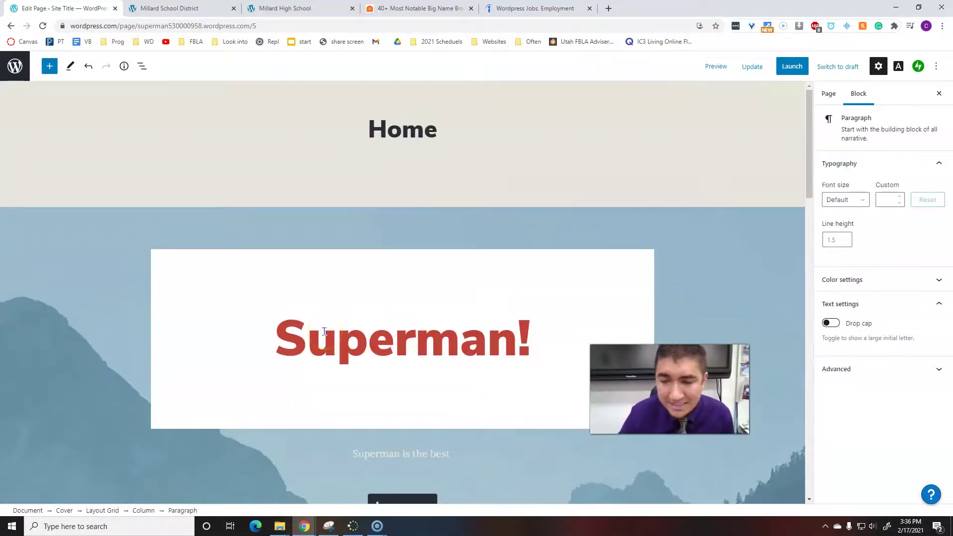
{"action": "left_click", "coordinate": [324, 339]}
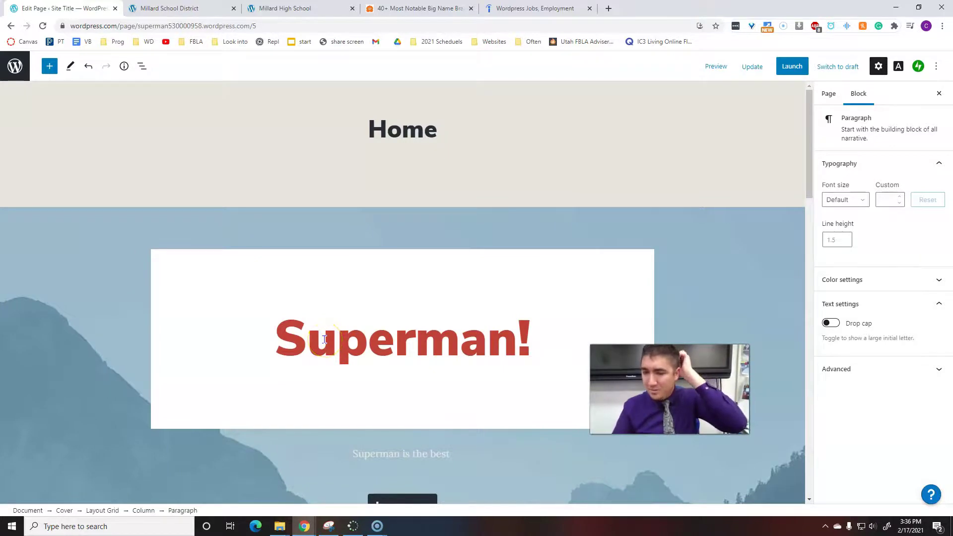
{"action": "left_click", "coordinate": [713, 68]}
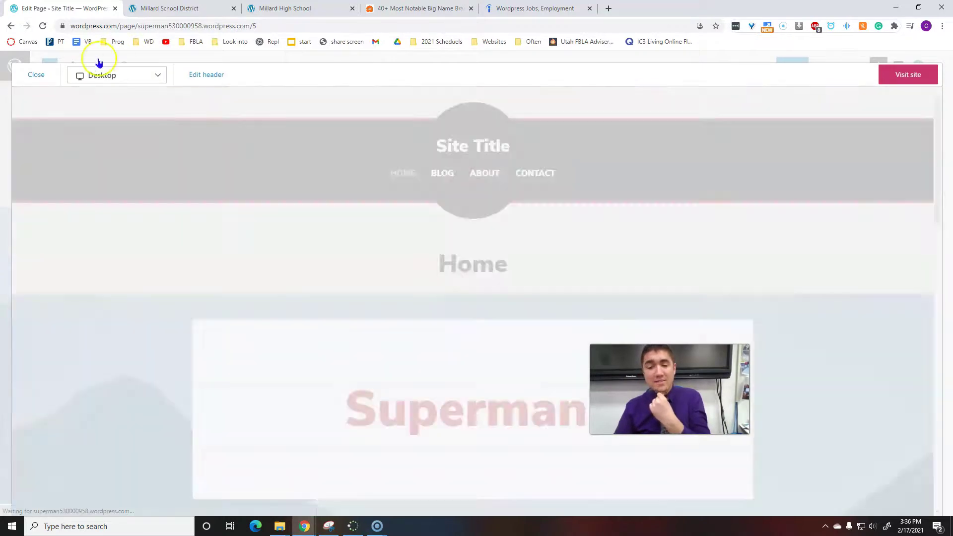
{"action": "left_click", "coordinate": [38, 72]}
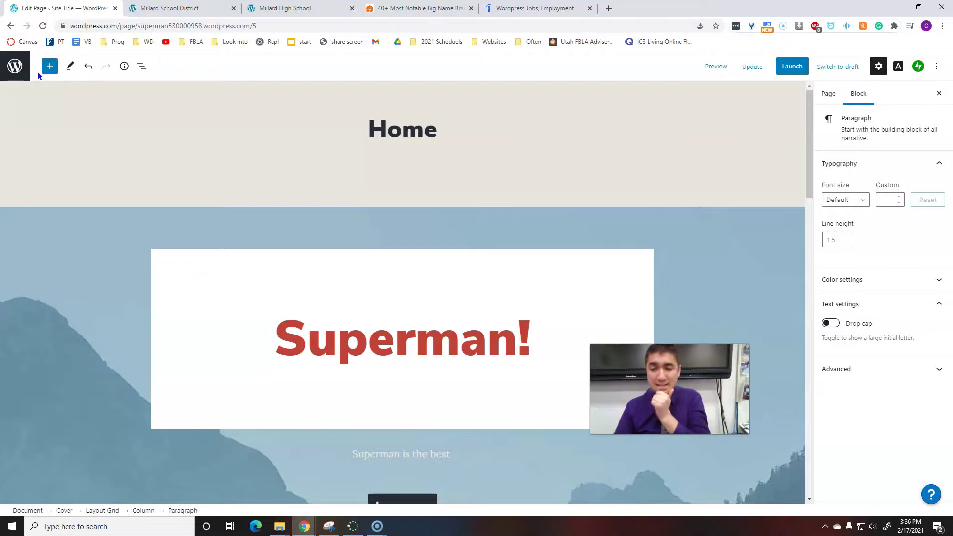
{"action": "scroll", "coordinate": [574, 358], "scroll_direction": "down", "scroll_amount": 15}
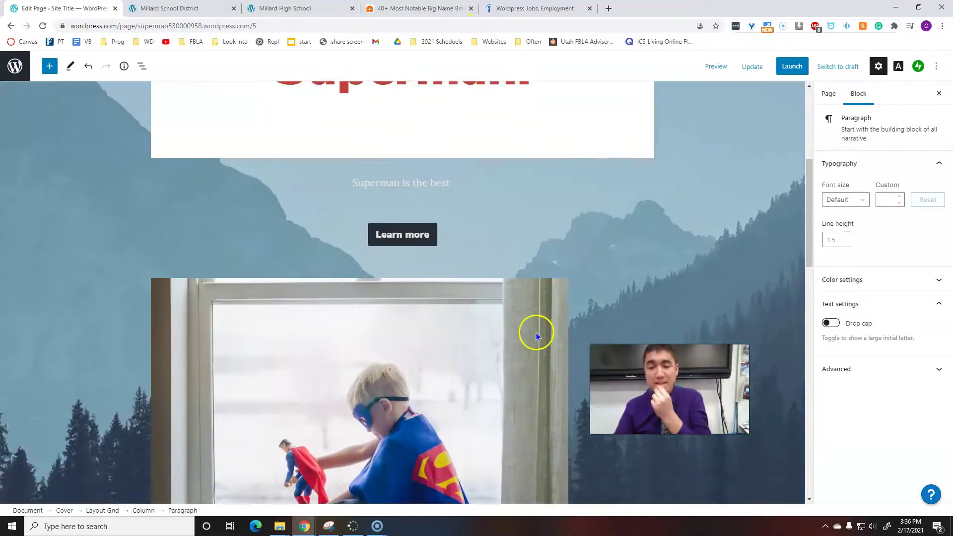
{"action": "scroll", "coordinate": [533, 342], "scroll_direction": "up", "scroll_amount": 6}
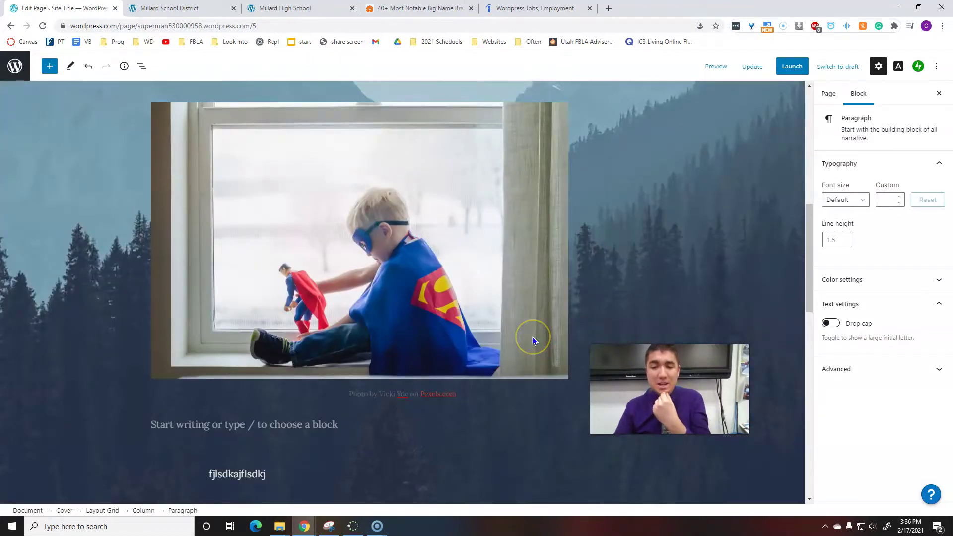
{"action": "scroll", "coordinate": [502, 329], "scroll_direction": "up", "scroll_amount": 6}
{"action": "scroll", "coordinate": [404, 283], "scroll_direction": "down", "scroll_amount": 6}
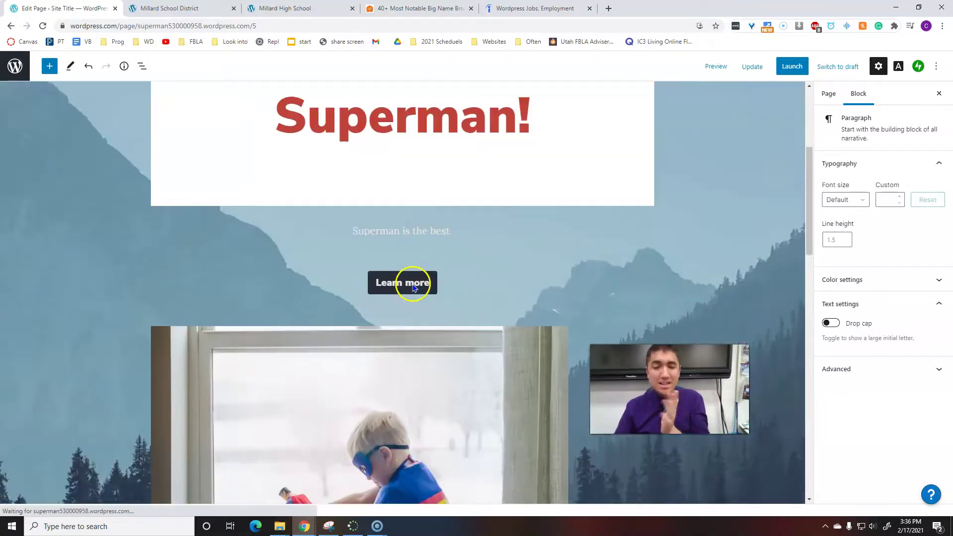